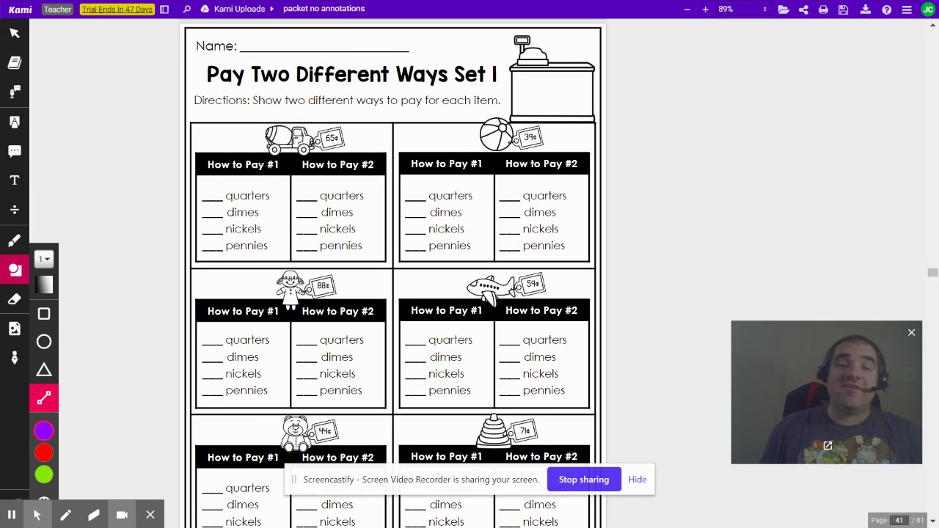
drag(827, 392, 733, 233)
click(817, 173)
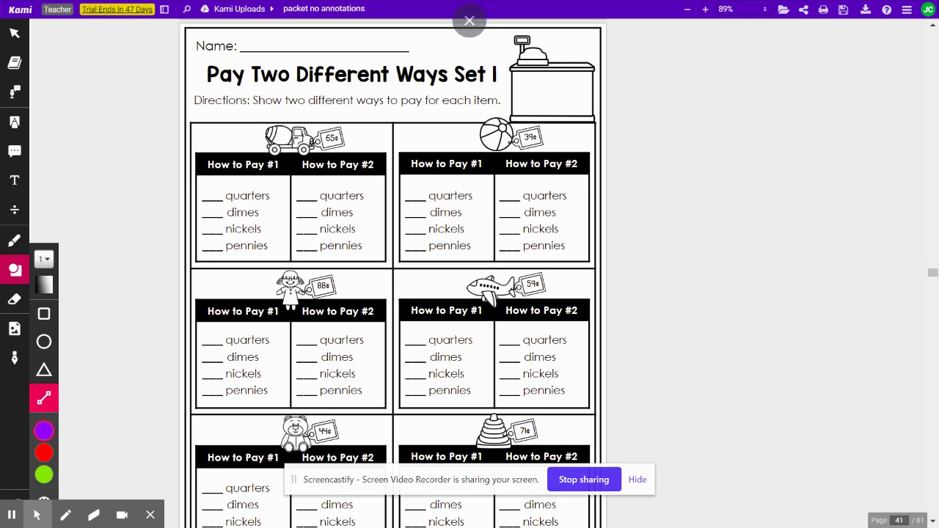
- Open the teacher's White Board PDF from the recent files and erase the old handwritten sums from its page
click(784, 10)
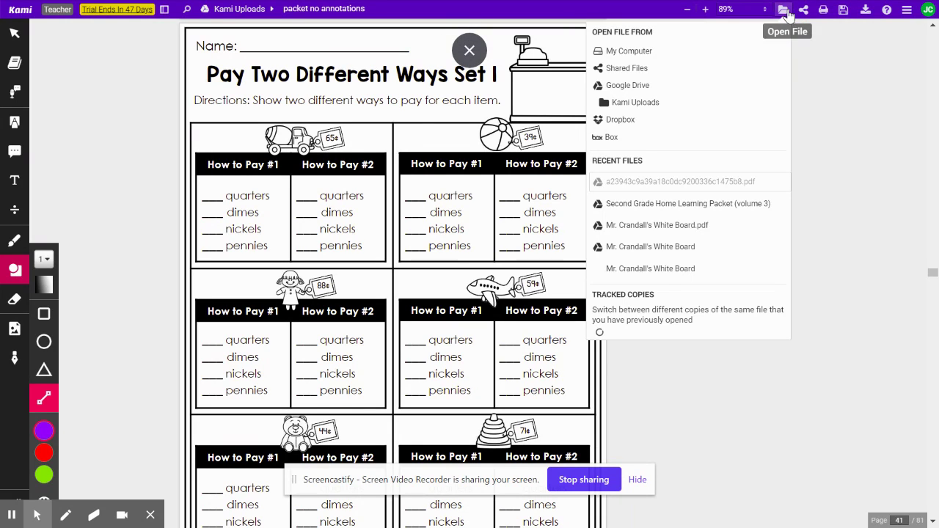
click(671, 229)
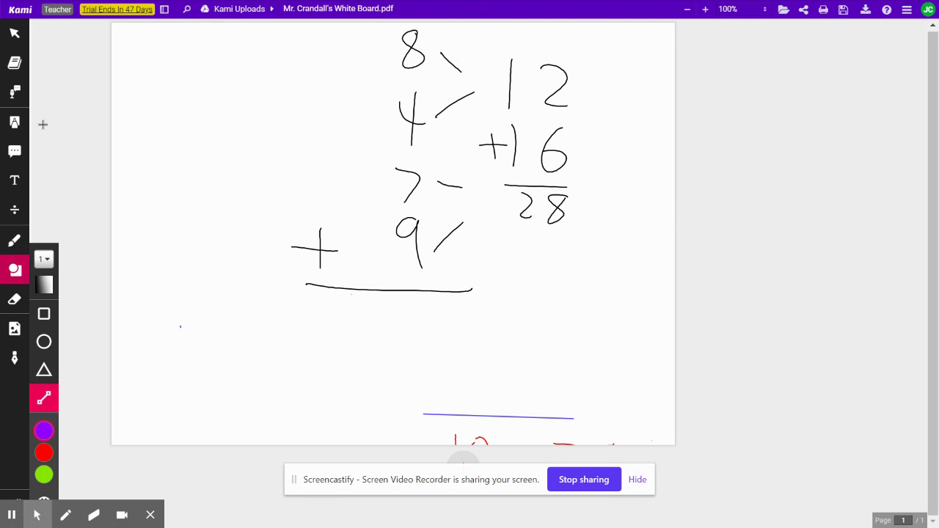
click(14, 307)
drag(460, 68, 488, 128)
mouse_move(288, 200)
mouse_down()
mouse_move(444, 184)
mouse_move(550, 264)
mouse_move(421, 163)
mouse_move(370, 263)
mouse_up()
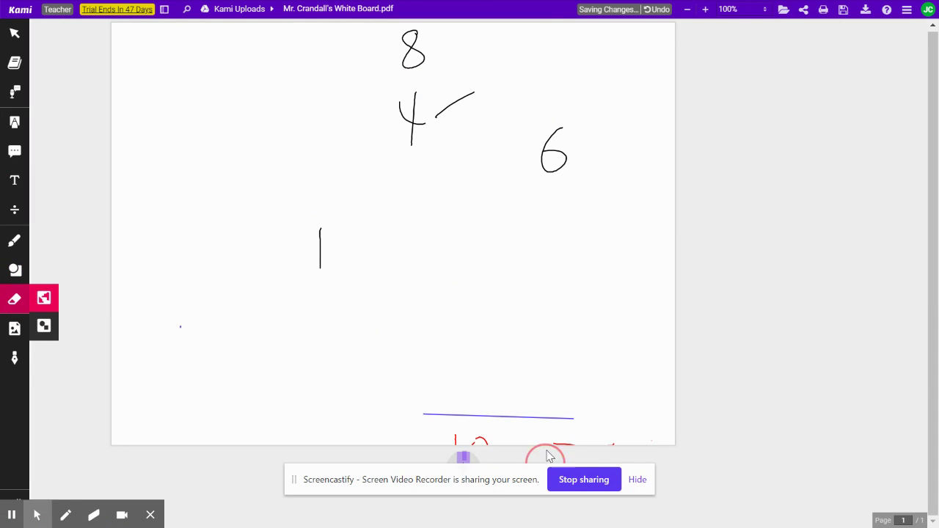
mouse_move(545, 452)
mouse_down()
mouse_move(430, 427)
mouse_move(571, 403)
mouse_up()
mouse_move(615, 455)
mouse_down()
mouse_move(362, 335)
mouse_move(562, 77)
mouse_move(355, 88)
mouse_move(453, 86)
mouse_move(222, 339)
mouse_move(315, 251)
mouse_move(452, 232)
mouse_up()
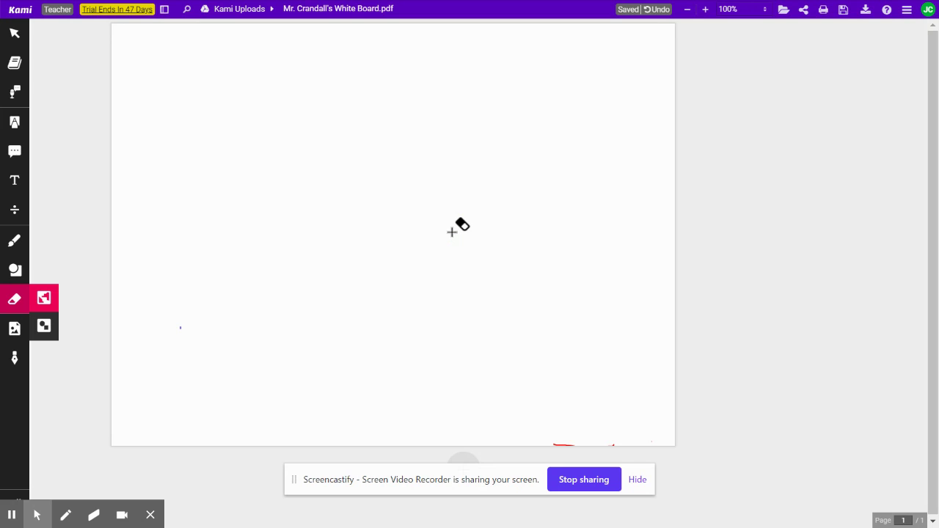
- Duplicate the whiteboard's browser tab, take the copy back to the packet, and place it before the whiteboard tab
key(F11)
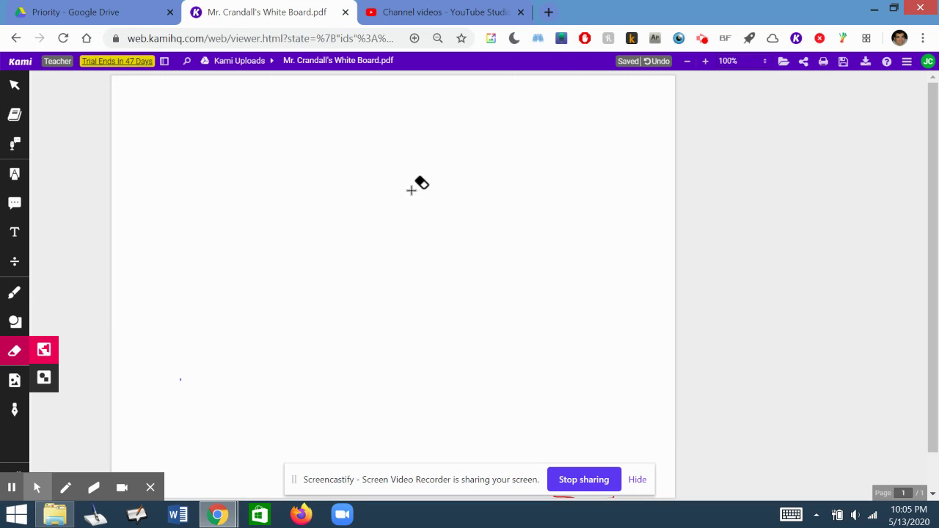
right_click(261, 14)
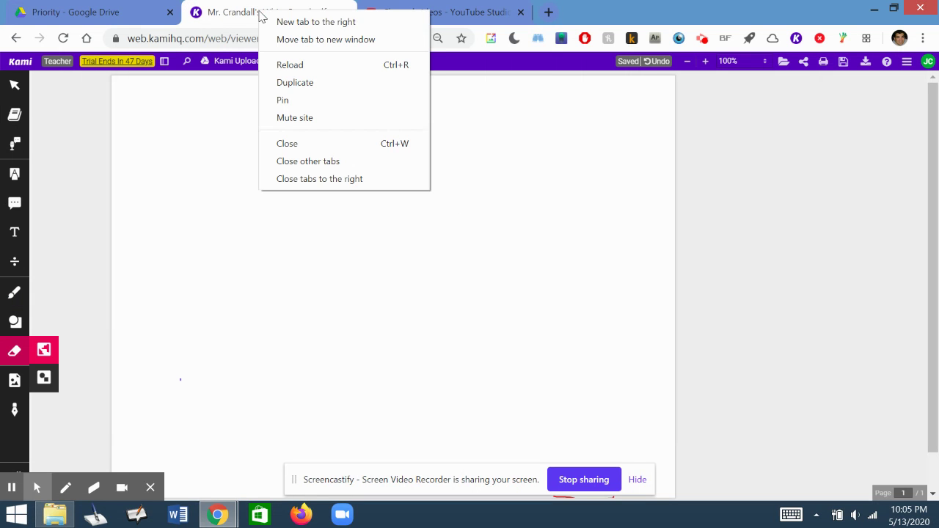
click(289, 82)
click(9, 38)
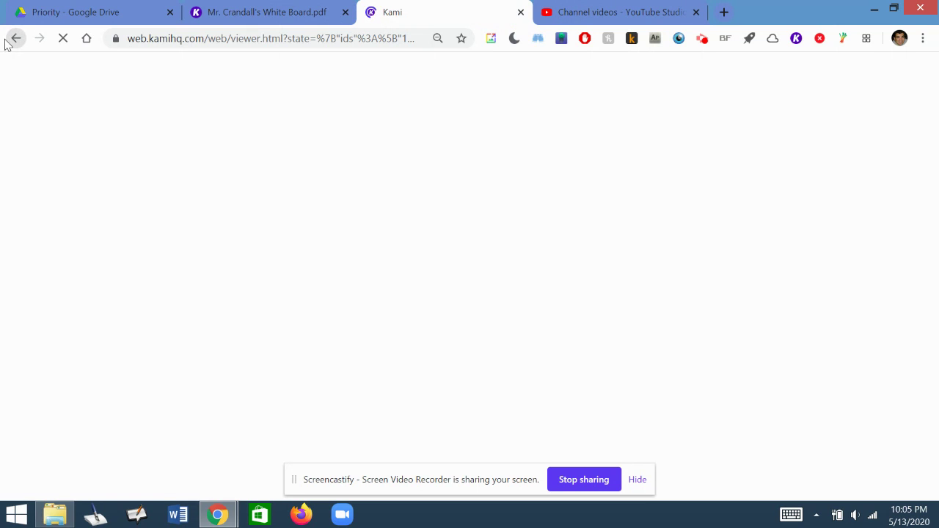
drag(402, 7, 238, 6)
click(436, 9)
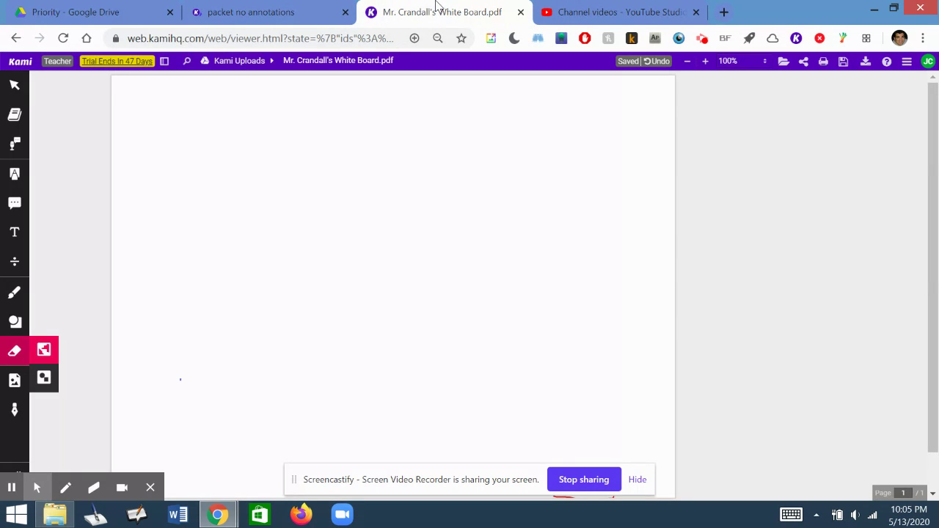
click(301, 6)
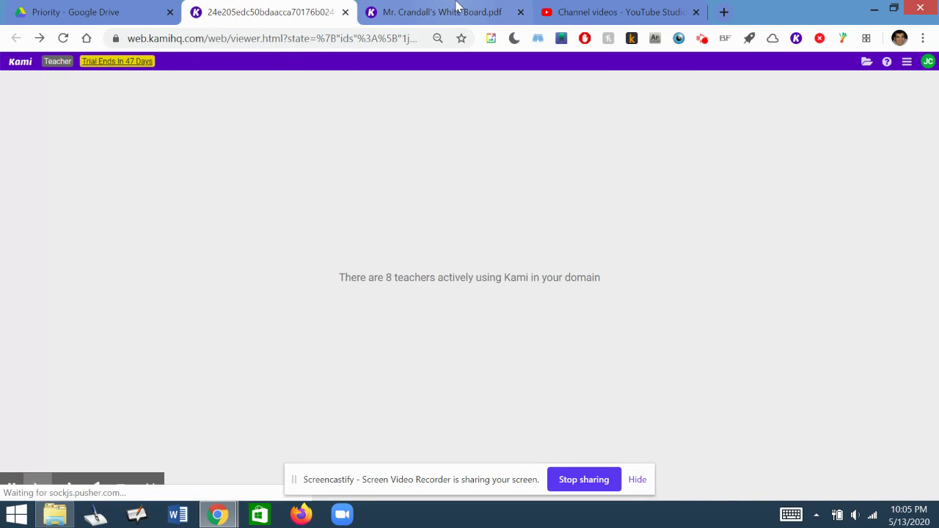
click(457, 6)
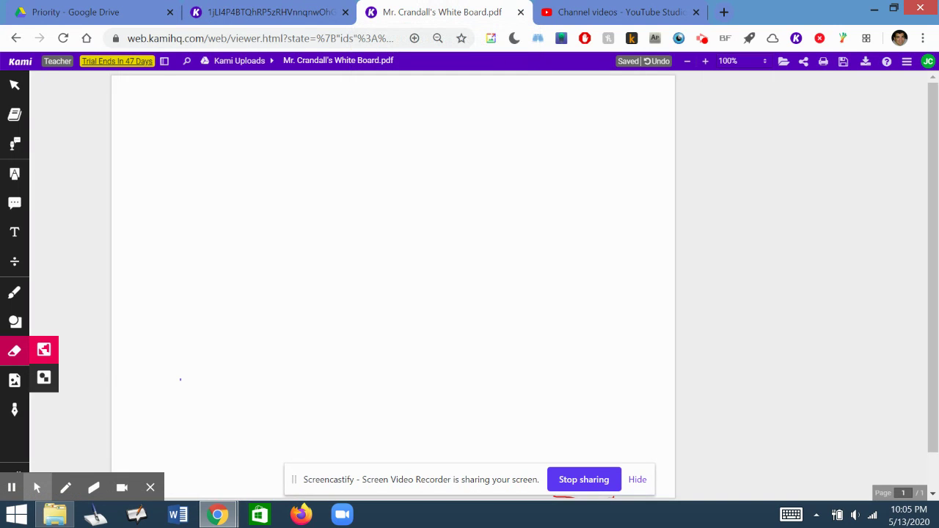
- Draw a circled 1 in purple as a penny near the upper edge of the whiteboard page
key(d)
click(13, 292)
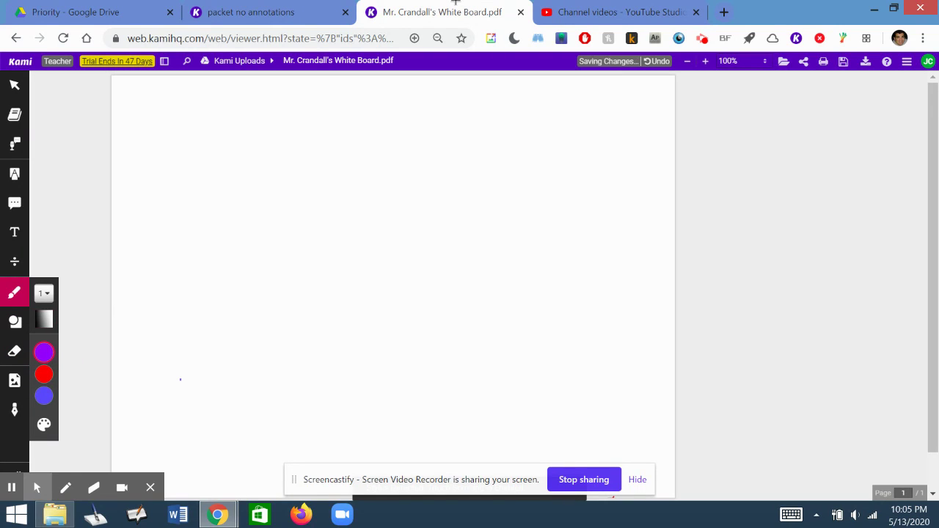
mouse_move(180, 116)
mouse_down()
mouse_move(213, 130)
mouse_move(177, 119)
mouse_move(188, 158)
mouse_up()
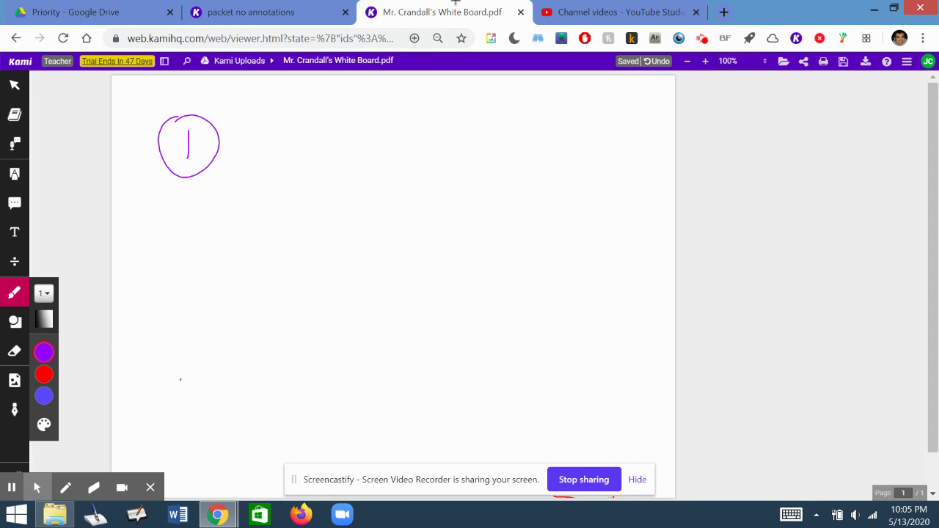
click(44, 374)
mouse_move(264, 141)
mouse_down()
mouse_move(301, 142)
mouse_move(278, 138)
mouse_move(269, 169)
mouse_move(287, 151)
mouse_up()
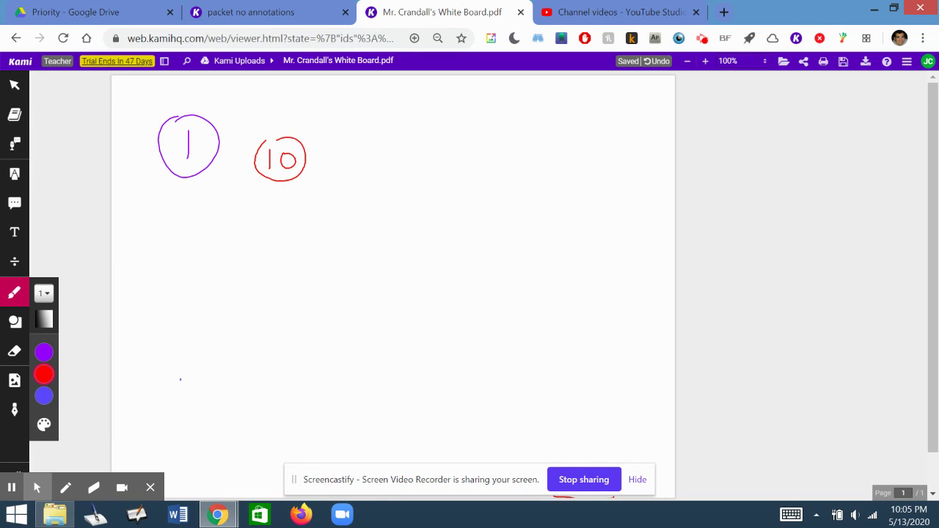
key(ctrl+z)
key(ctrl+z)
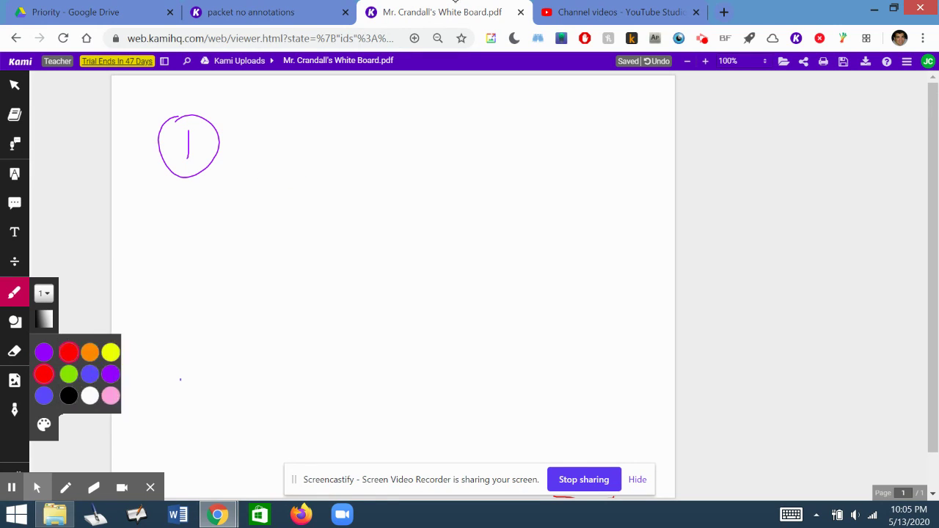
- Draw a circled 5 in blue beside the penny, followed by a smaller circled 10 in red
click(44, 396)
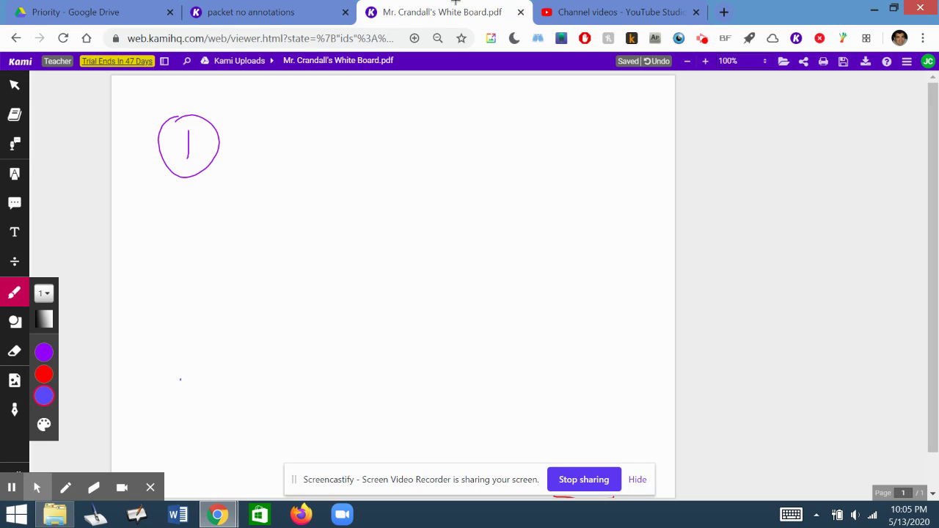
mouse_move(284, 114)
mouse_down()
mouse_move(258, 183)
mouse_move(296, 114)
mouse_move(273, 175)
mouse_up()
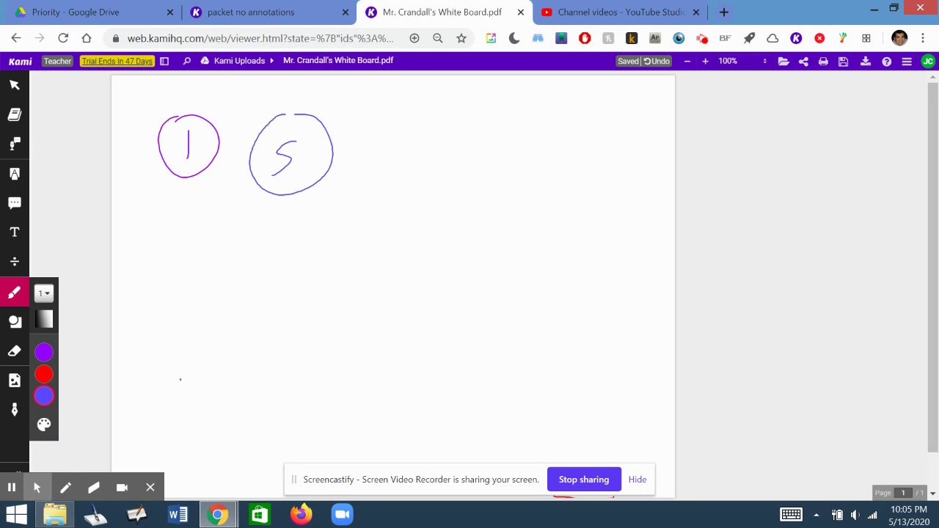
click(44, 374)
mouse_move(371, 160)
mouse_down()
mouse_move(359, 212)
mouse_move(372, 159)
mouse_move(358, 198)
mouse_move(372, 185)
mouse_up()
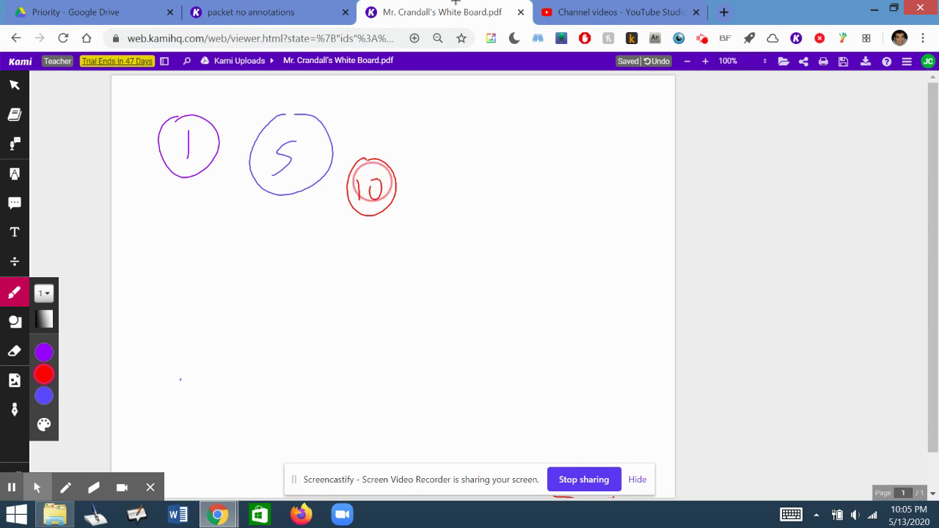
- Draw a large circled 25 in green to the right of the circled 10
click(44, 424)
click(75, 373)
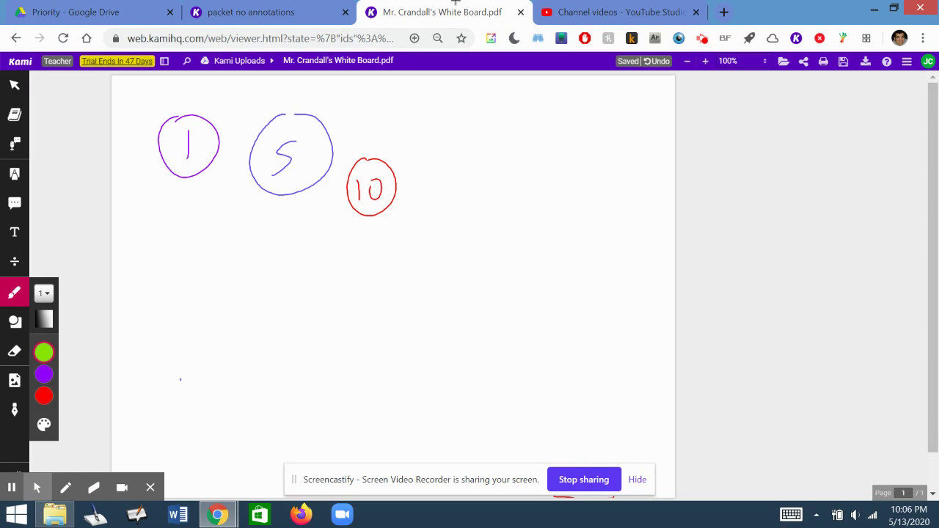
mouse_move(516, 107)
mouse_down()
mouse_move(465, 141)
mouse_move(598, 151)
mouse_move(527, 115)
mouse_up()
mouse_move(487, 153)
mouse_down()
mouse_move(513, 165)
mouse_move(527, 198)
mouse_up()
mouse_move(566, 151)
mouse_down()
mouse_move(570, 189)
mouse_move(535, 204)
mouse_up()
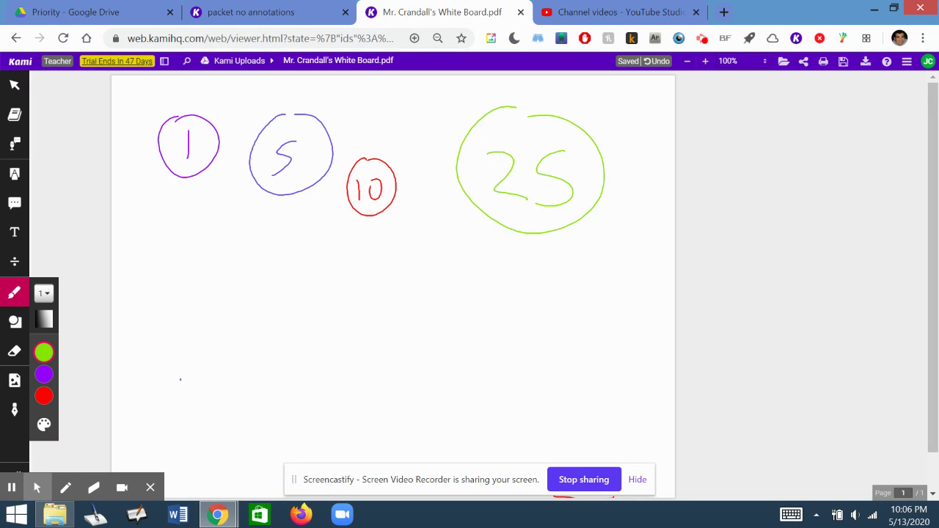
- Examine the cement truck's price tag on the packet's Pay Two Different Ways page full screen, and return to the whiteboard
click(249, 12)
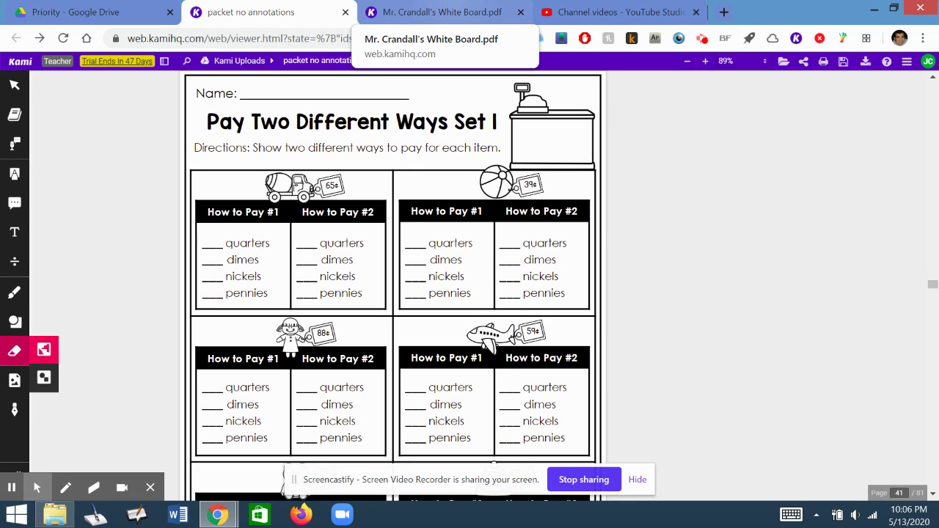
key(F11)
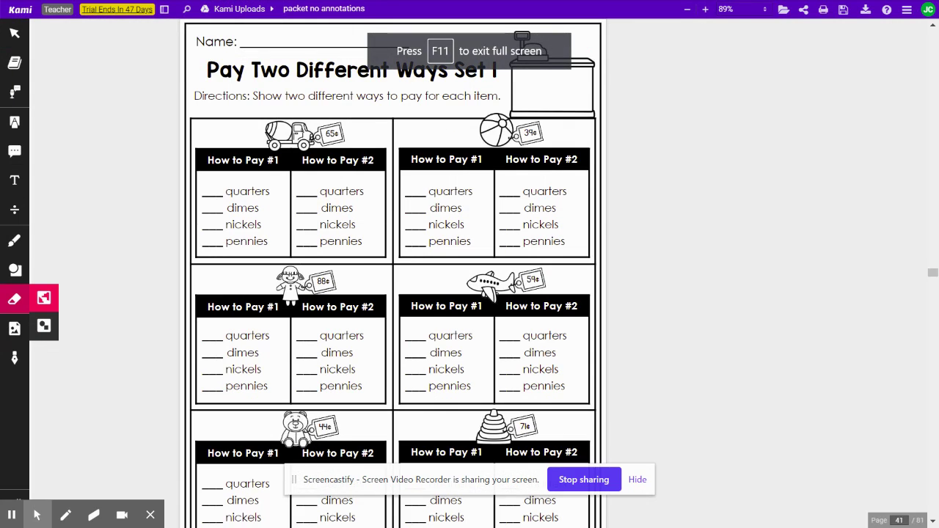
scroll(333, 138, up, 5)
scroll(349, 190, down, 3)
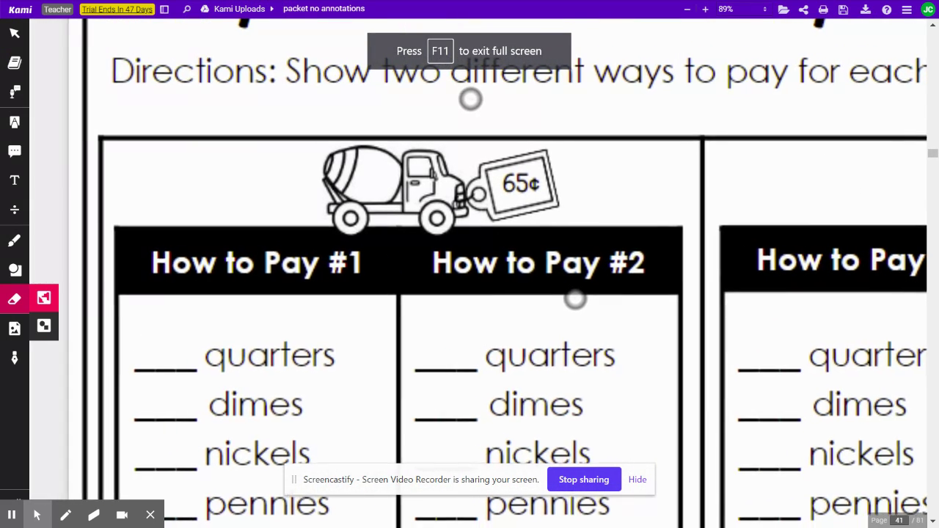
scroll(522, 198, up, 5)
scroll(559, 249, down, 2)
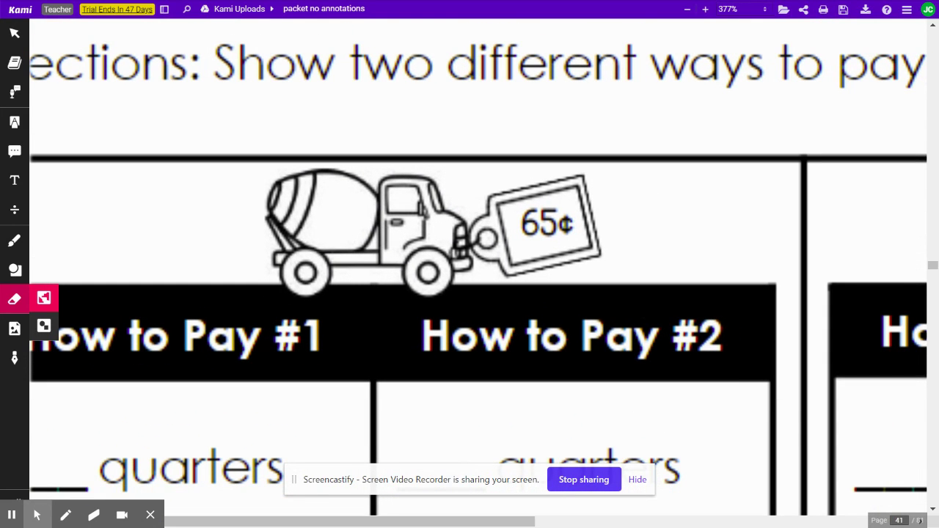
key(ctrl+Tab)
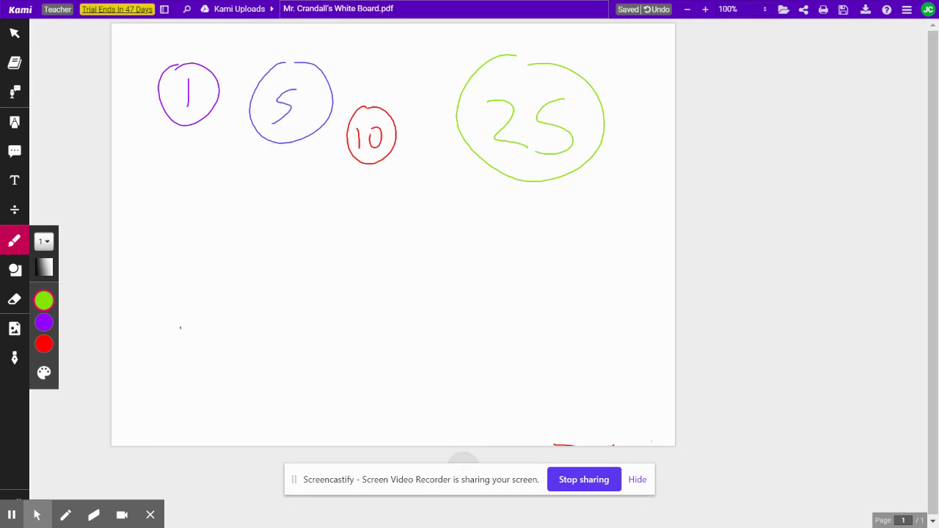
mouse_move(151, 183)
mouse_down()
mouse_move(140, 239)
mouse_move(132, 215)
mouse_up()
drag(191, 192, 168, 240)
key(ctrl+z)
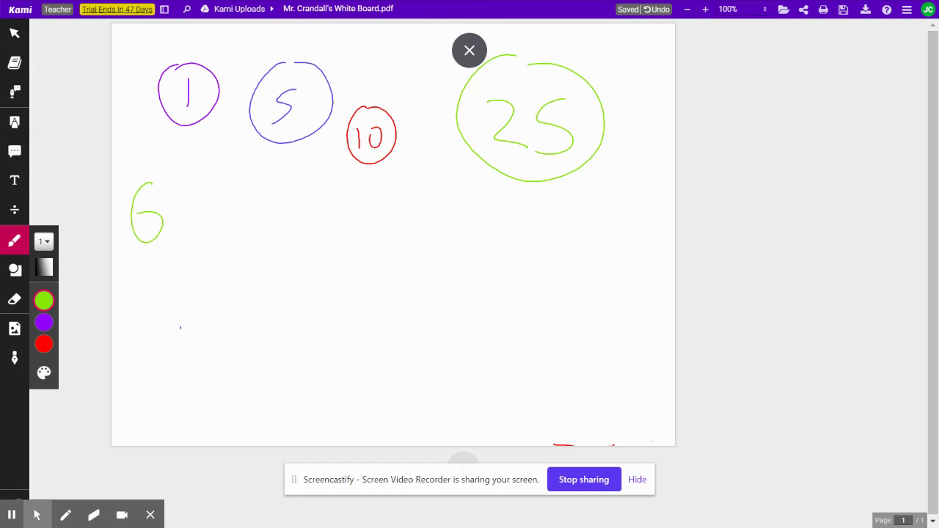
key(ctrl+z)
- Write 65 in black beneath the circled 1
click(44, 372)
click(67, 344)
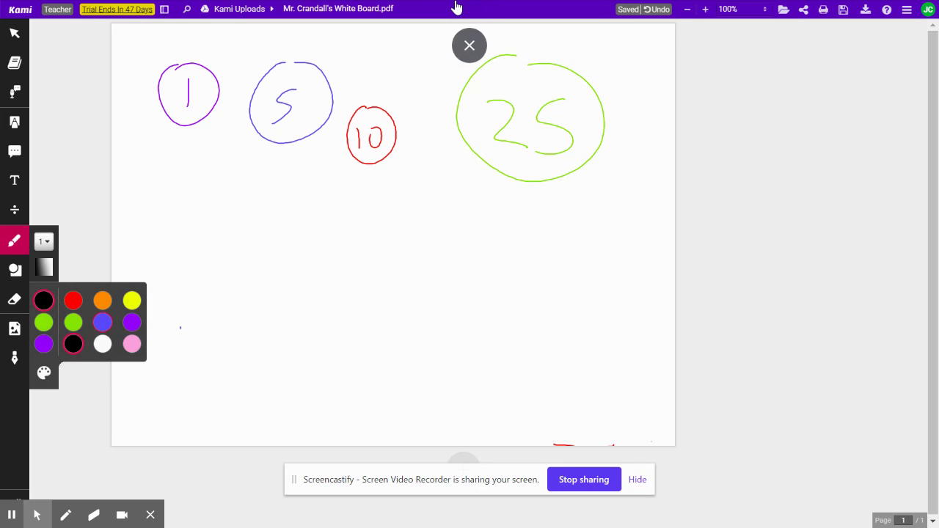
drag(170, 185, 165, 209)
drag(217, 183, 187, 236)
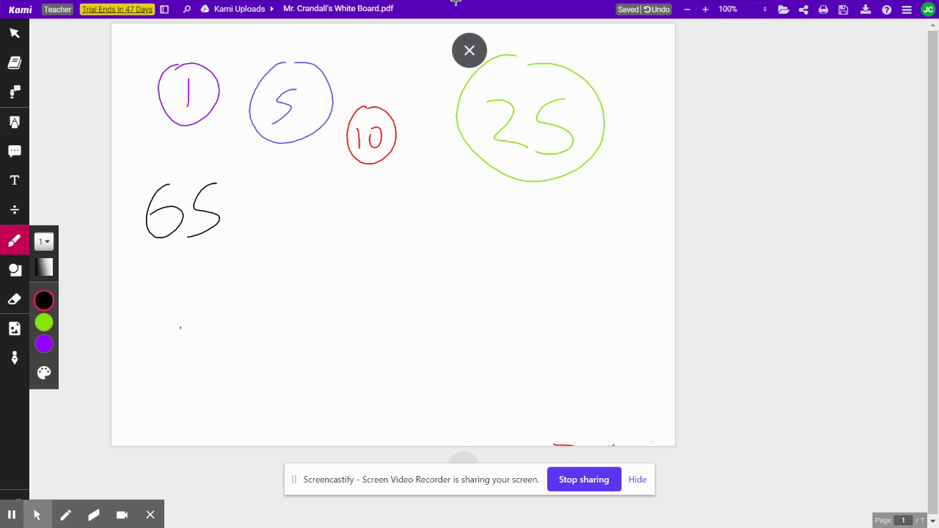
- Write 25 + 25 in black below the 65
mouse_move(158, 297)
mouse_down()
mouse_move(168, 336)
mouse_move(202, 340)
mouse_up()
drag(229, 290, 212, 344)
drag(262, 313, 299, 311)
mouse_move(282, 292)
mouse_down()
mouse_move(284, 310)
mouse_move(346, 333)
mouse_move(283, 332)
mouse_up()
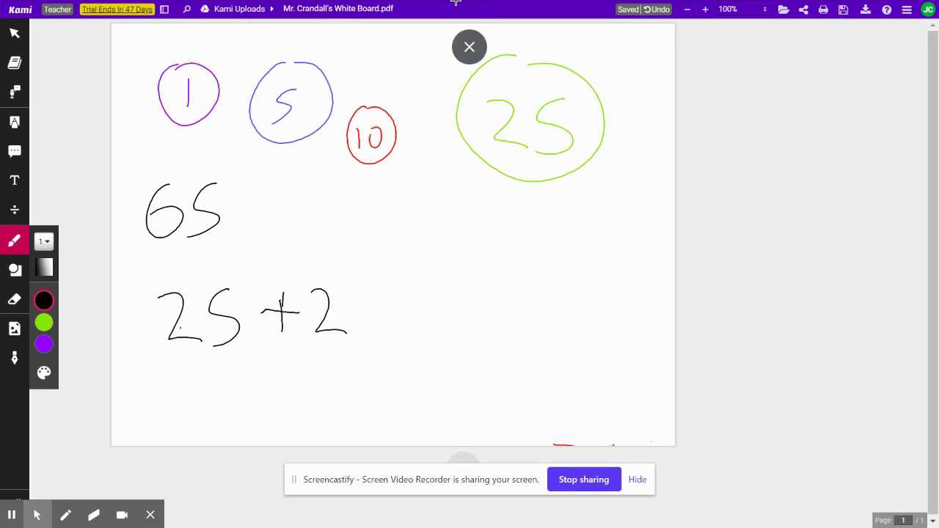
drag(382, 285, 371, 350)
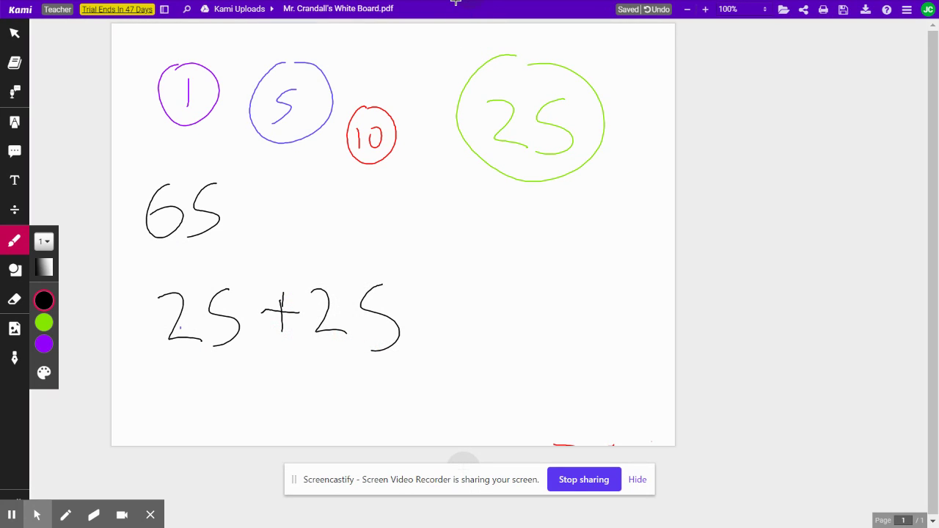
drag(439, 295, 439, 336)
drag(474, 299, 496, 332)
drag(524, 282, 513, 328)
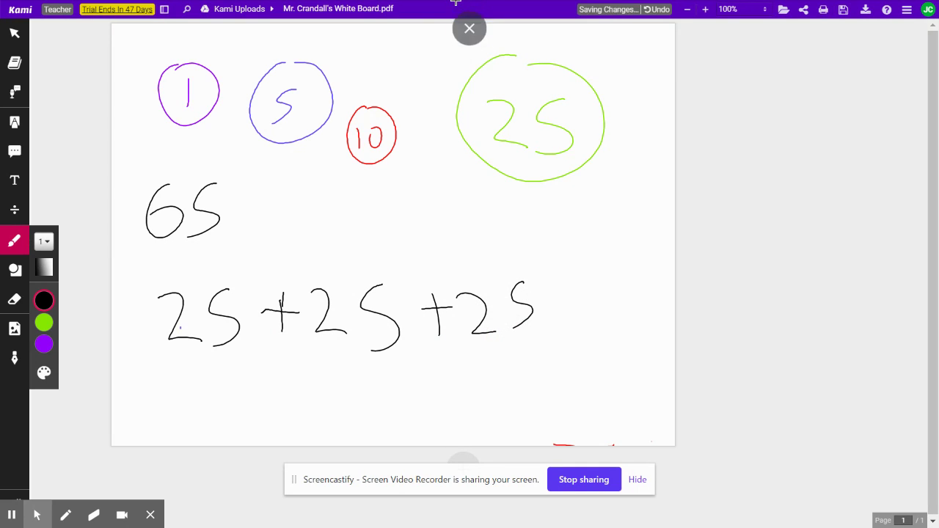
key(ctrl+z)
key(ctrl+z)
key(ctrl+z)
key(ctrl+z)
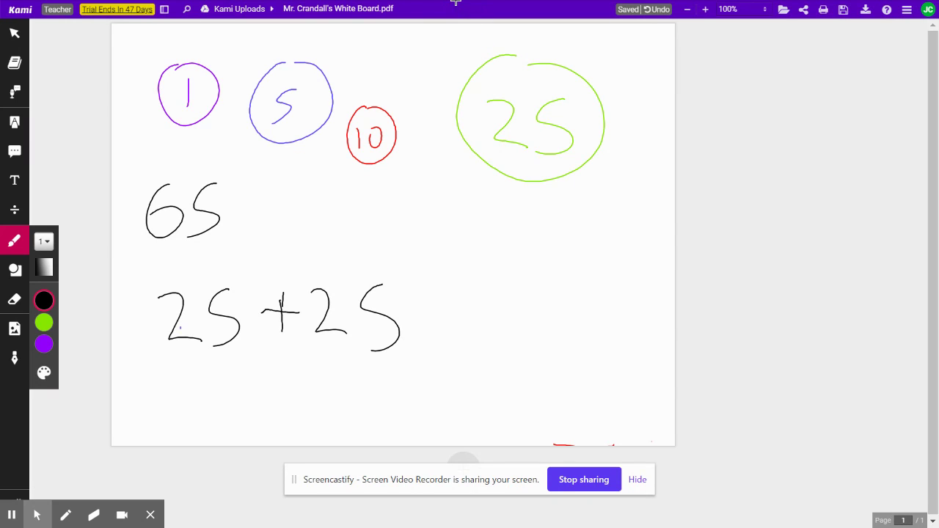
- Extend the 25 + 25 sum with + 10 + 10 on the same line
mouse_move(413, 313)
mouse_down()
mouse_move(444, 310)
mouse_move(429, 331)
mouse_up()
drag(455, 283, 454, 333)
drag(486, 288, 482, 289)
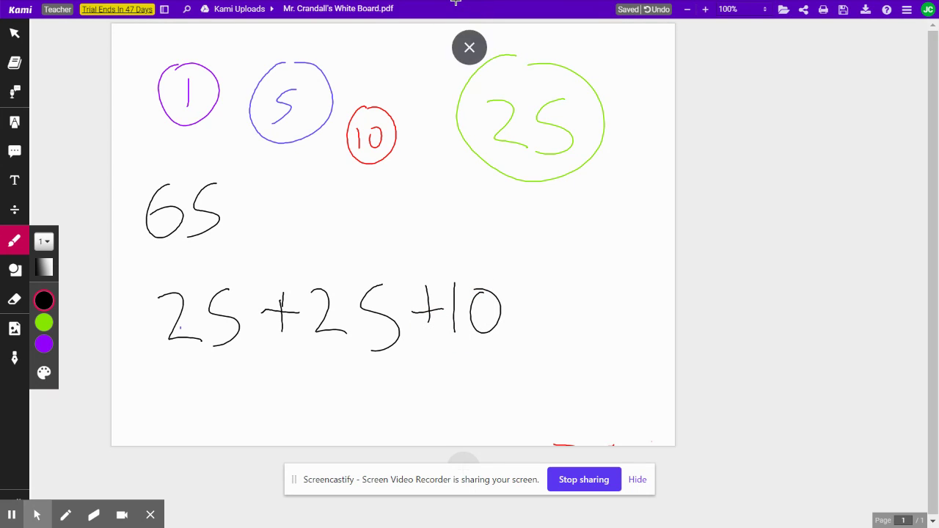
mouse_move(522, 310)
mouse_down()
mouse_move(554, 309)
mouse_move(540, 332)
mouse_up()
mouse_move(568, 286)
mouse_down()
mouse_move(567, 330)
mouse_move(600, 312)
mouse_move(572, 291)
mouse_up()
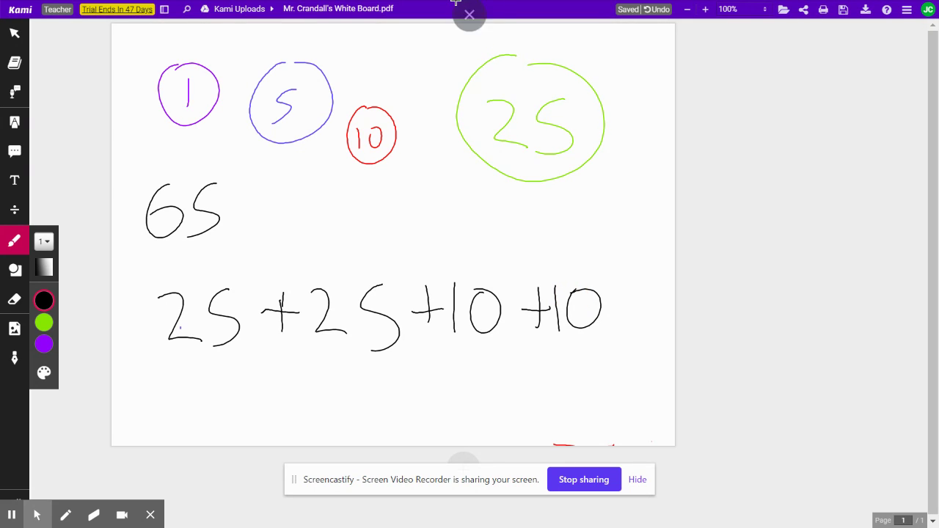
mouse_move(245, 179)
mouse_down()
mouse_move(258, 193)
mouse_move(145, 184)
mouse_up()
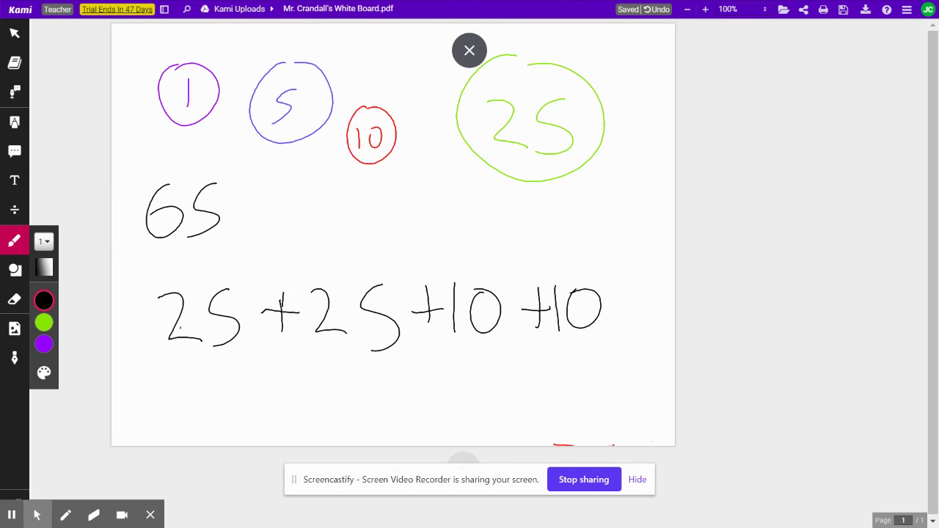
- Replace the final + 10 in the black sum with + 5
key(ctrl+z)
key(ctrl+z)
key(ctrl+z)
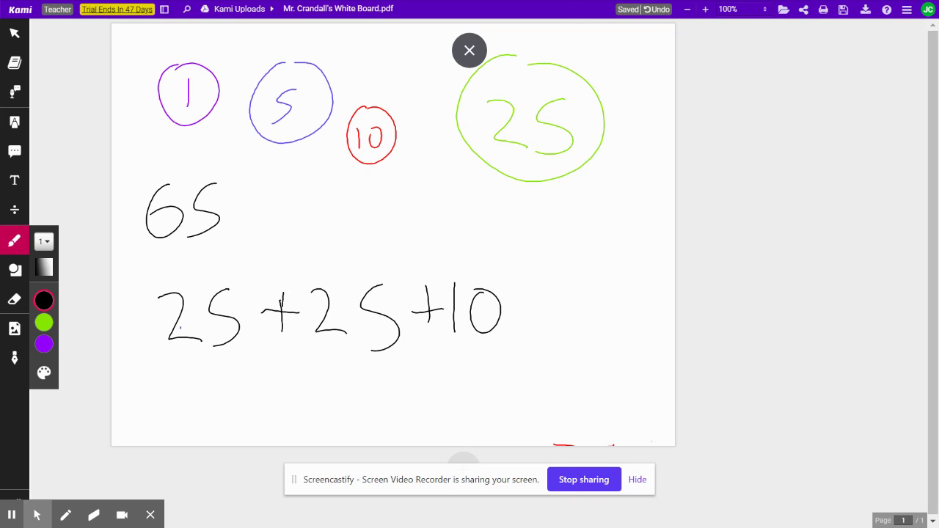
mouse_move(517, 310)
mouse_down()
mouse_move(558, 309)
mouse_move(538, 334)
mouse_up()
drag(584, 288, 559, 331)
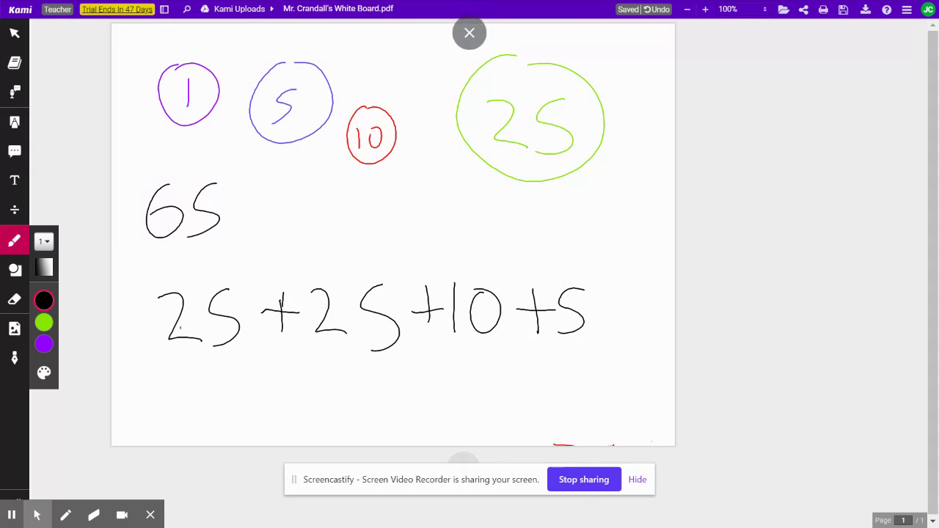
- Draw black lines linking the 25 coin to both 25s, the 10 coin to the 10, and the 5 coin to the 5 in the sum
mouse_move(491, 176)
mouse_down()
mouse_move(323, 218)
mouse_move(206, 266)
mouse_up()
drag(452, 194, 325, 278)
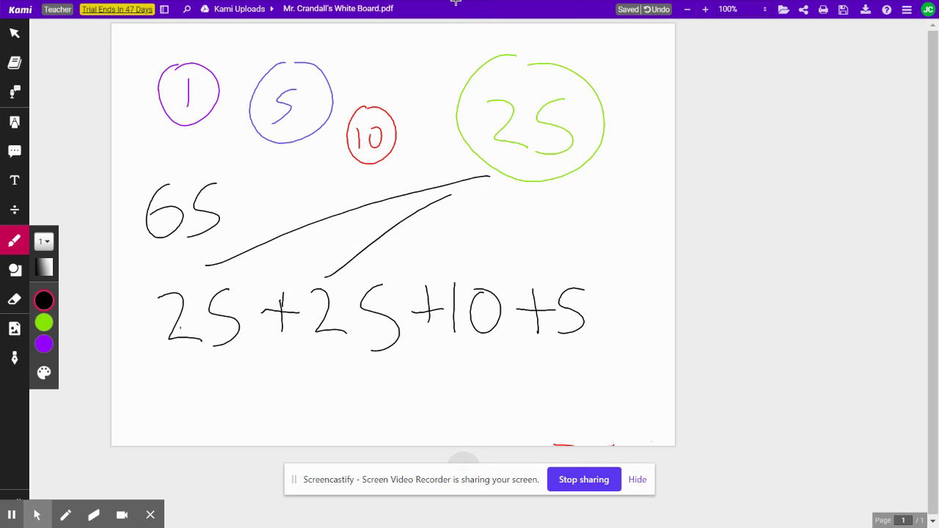
drag(389, 172, 466, 281)
drag(310, 156, 565, 297)
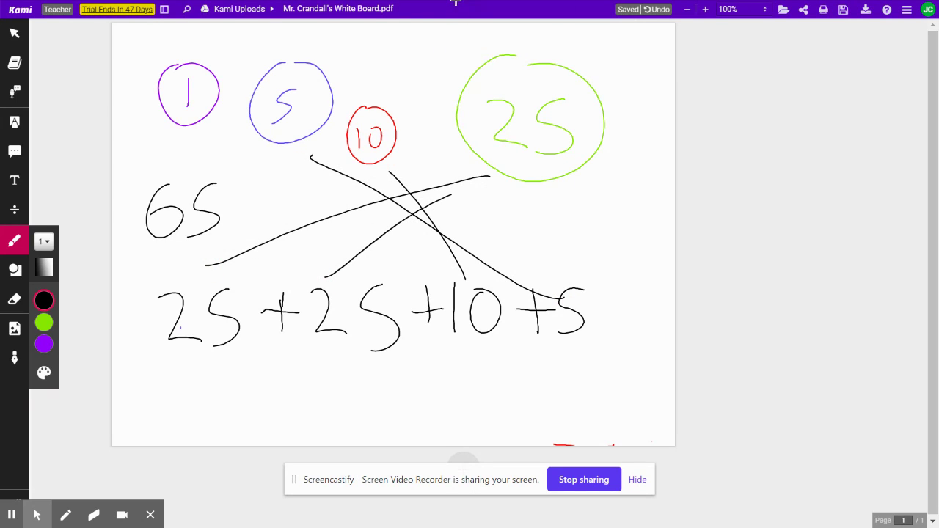
- Circle both 25s in the sum in green
click(44, 372)
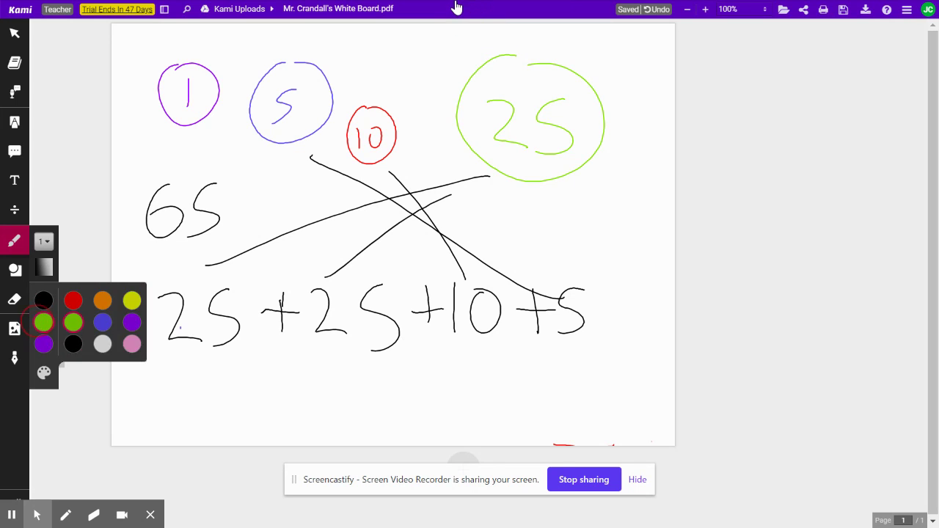
click(44, 321)
mouse_move(224, 261)
mouse_down()
mouse_move(208, 266)
mouse_move(228, 262)
mouse_up()
drag(323, 257, 326, 254)
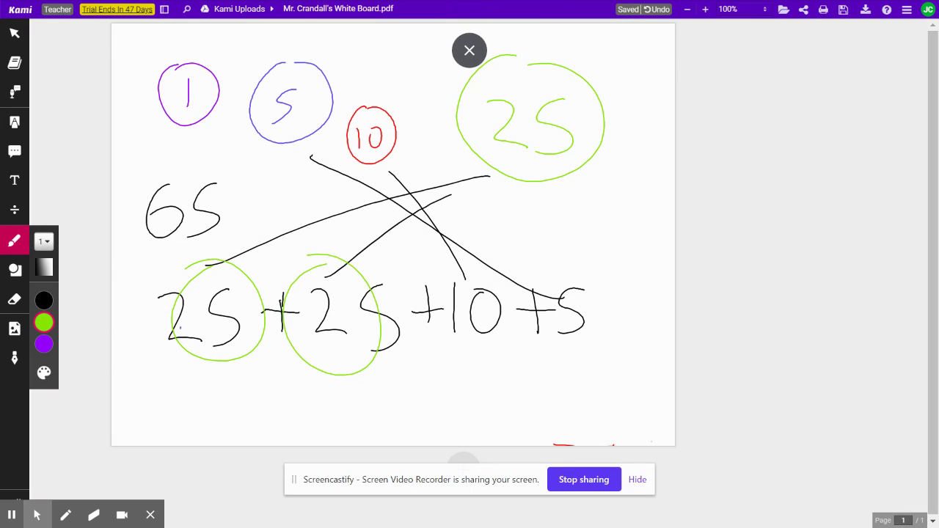
- Circle the 10 in the sum in red and the 5 in blue
click(44, 373)
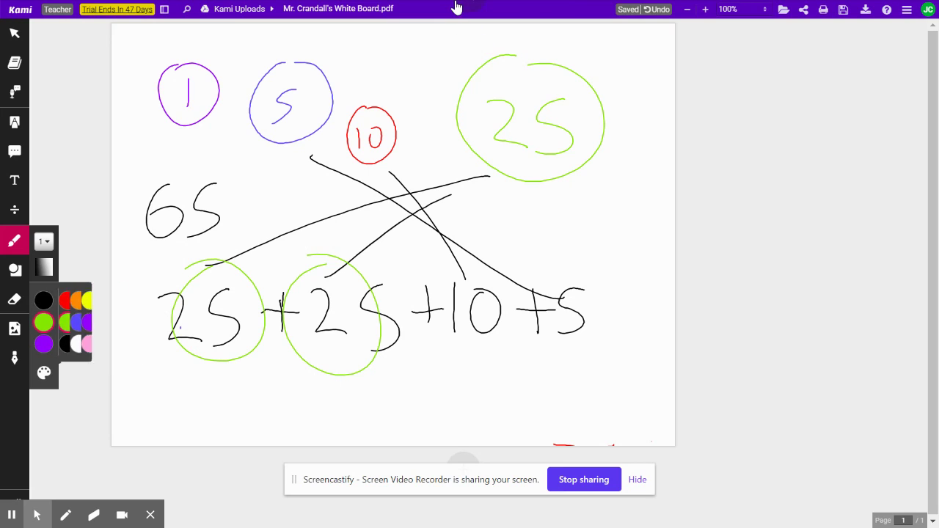
click(78, 299)
mouse_move(486, 266)
mouse_down()
mouse_move(477, 336)
mouse_move(481, 261)
mouse_up()
key(ctrl+z)
click(44, 373)
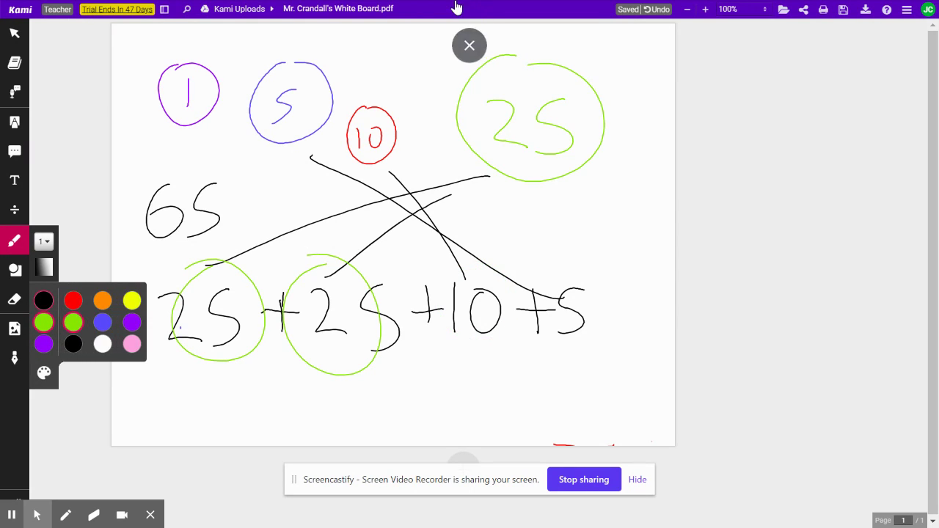
click(73, 300)
mouse_move(463, 273)
mouse_down()
mouse_move(451, 292)
mouse_move(506, 273)
mouse_up()
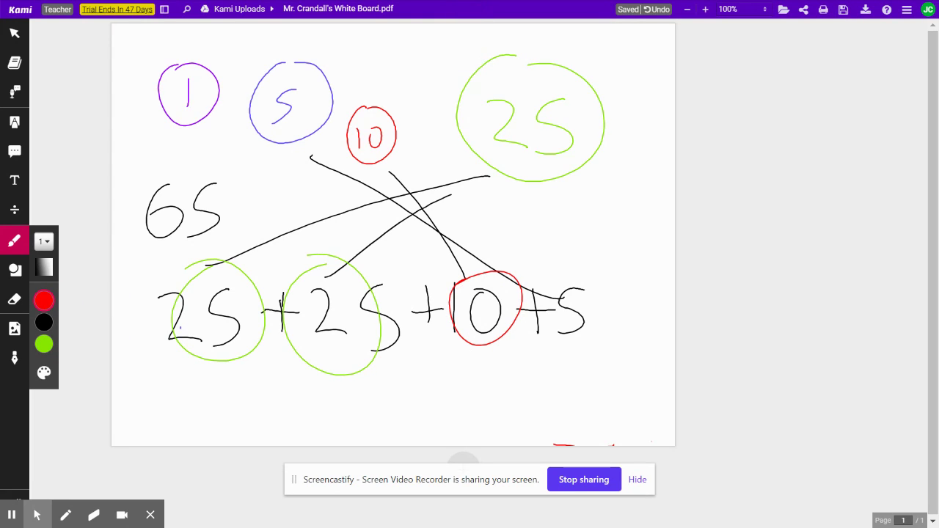
click(44, 372)
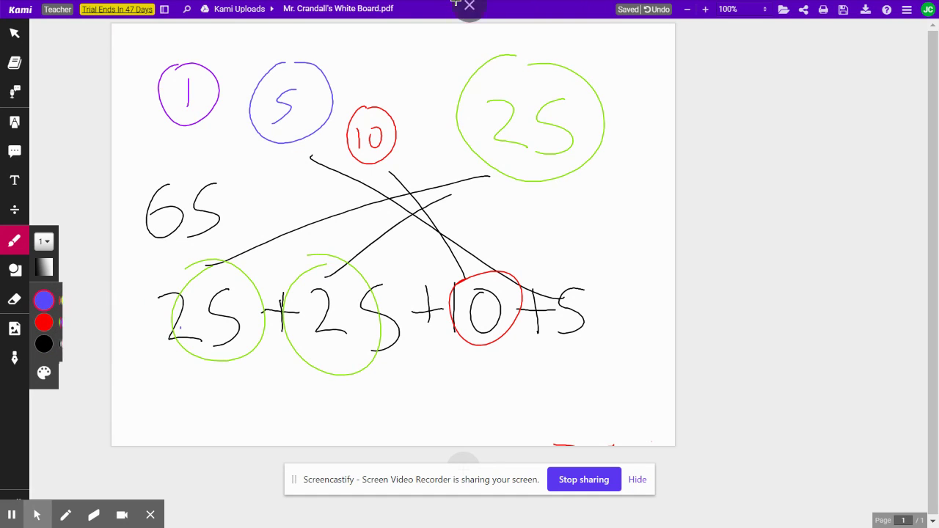
drag(572, 272, 567, 275)
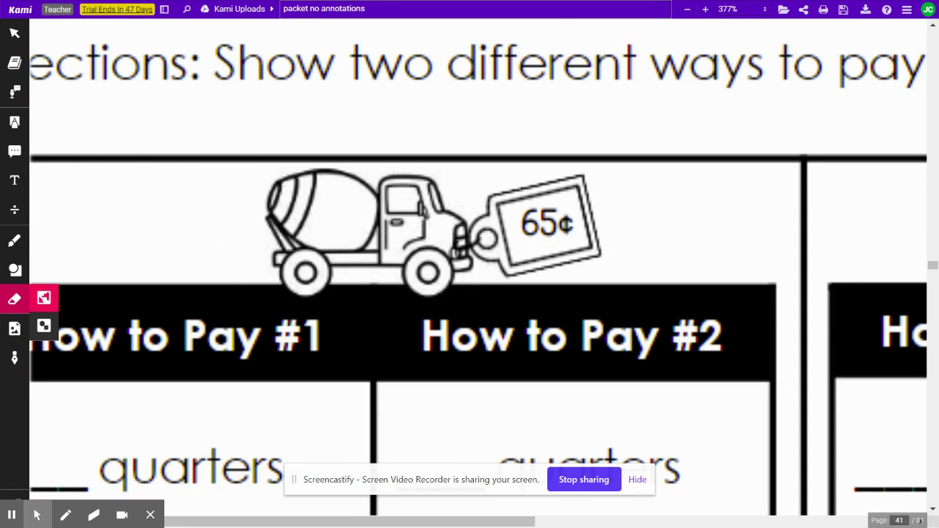
- In the packet, fill the truck's How to Pay #1 column in black with 2 quarters, 1 dime, 1 nickel and 0 pennies, and circle its price tag
scroll(204, 384, down, 5)
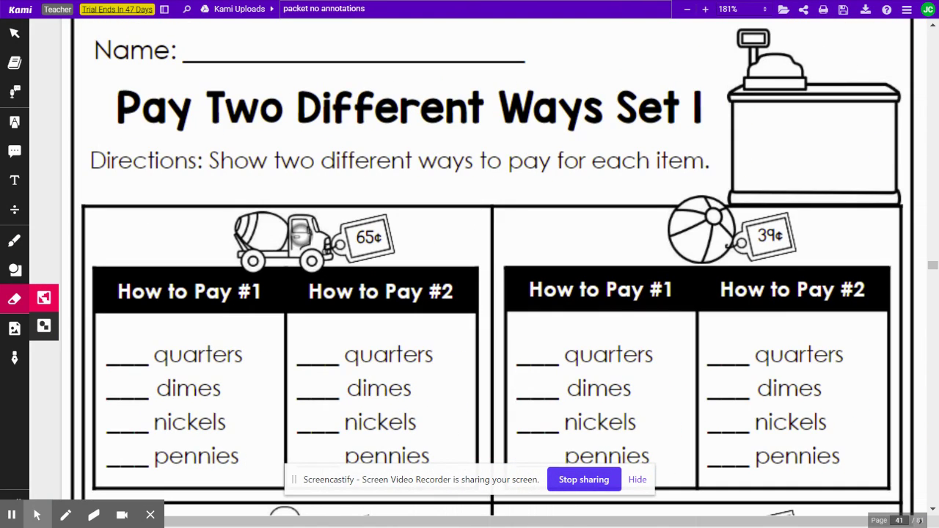
click(15, 240)
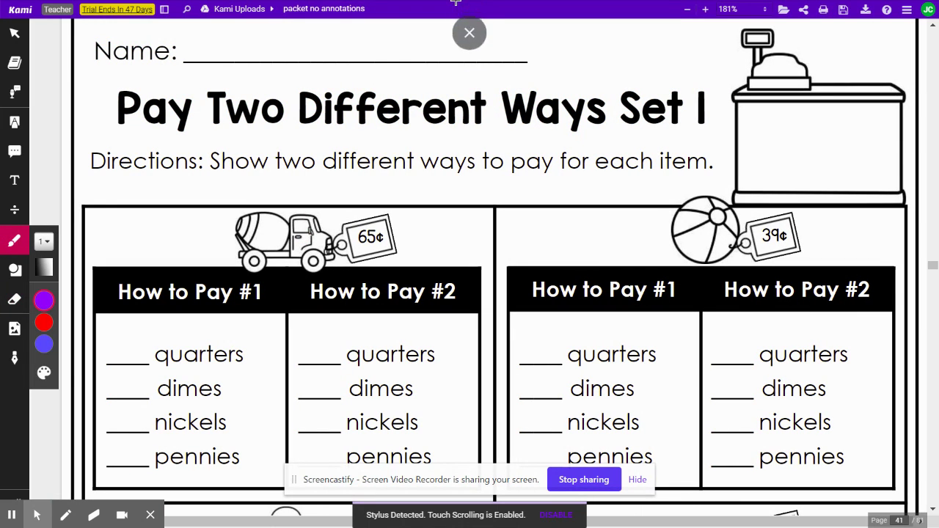
click(44, 373)
click(76, 344)
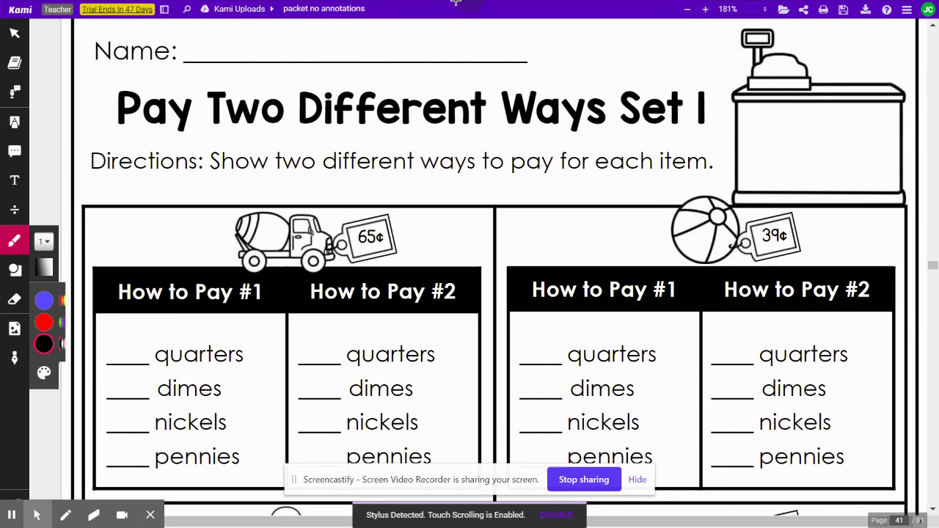
drag(115, 334, 143, 361)
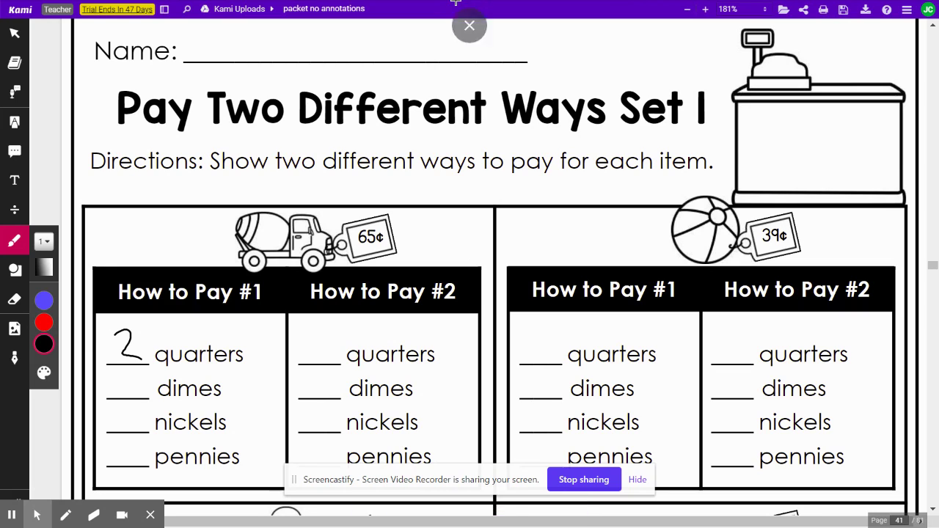
mouse_move(129, 370)
mouse_down()
mouse_move(134, 449)
mouse_move(130, 441)
mouse_up()
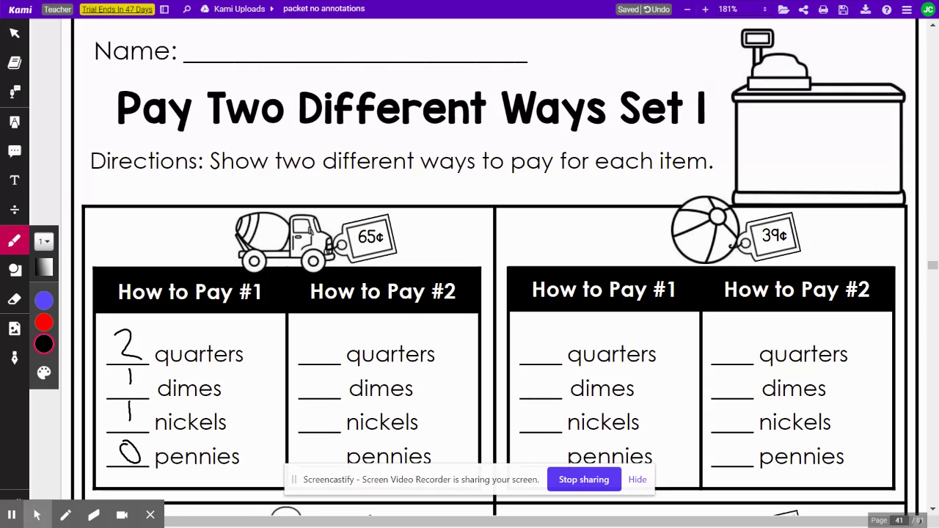
mouse_move(339, 261)
mouse_down()
mouse_move(371, 211)
mouse_move(396, 200)
mouse_move(347, 218)
mouse_up()
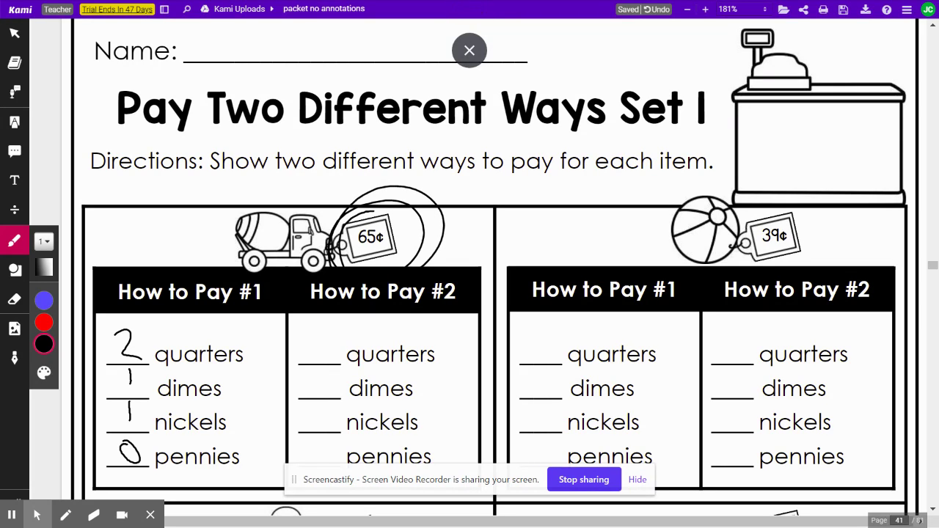
- Return to the whiteboard and erase the circled sum and the connecting lines
key(ctrl+Tab)
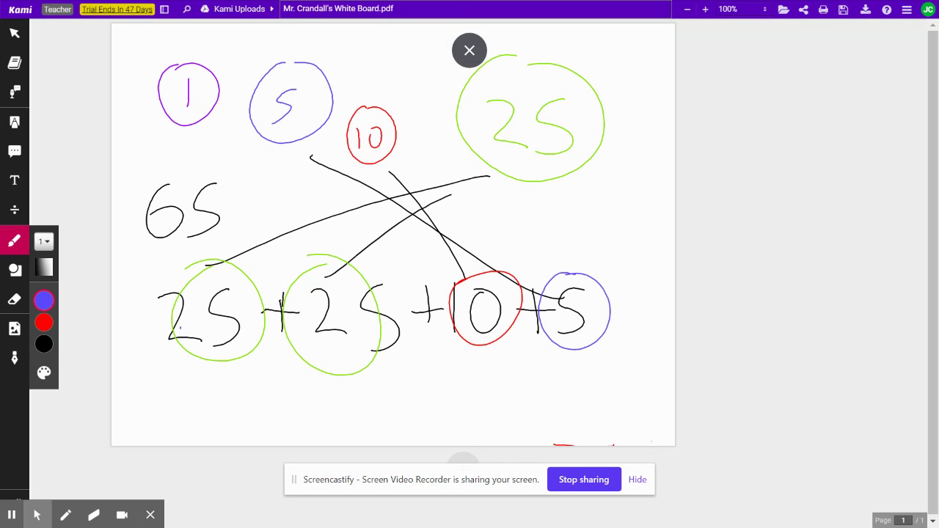
click(14, 299)
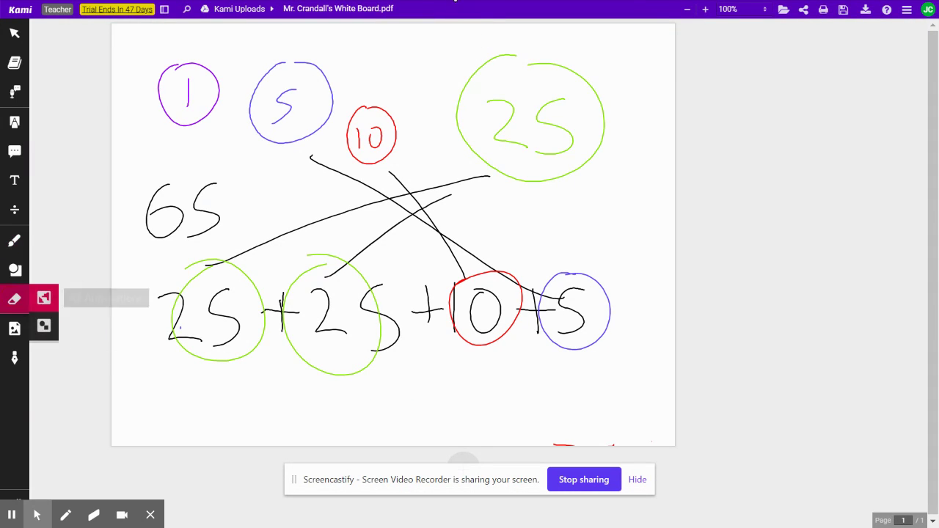
mouse_move(209, 213)
mouse_down()
mouse_move(230, 186)
mouse_move(247, 251)
mouse_move(218, 377)
mouse_move(535, 315)
mouse_move(381, 242)
mouse_move(237, 304)
mouse_move(203, 335)
mouse_move(585, 329)
mouse_move(450, 244)
mouse_move(283, 304)
mouse_move(497, 278)
mouse_move(511, 350)
mouse_up()
- Complete the black amount after the 6 so it reads 65¢, and erase the leftover +1 below it
click(14, 240)
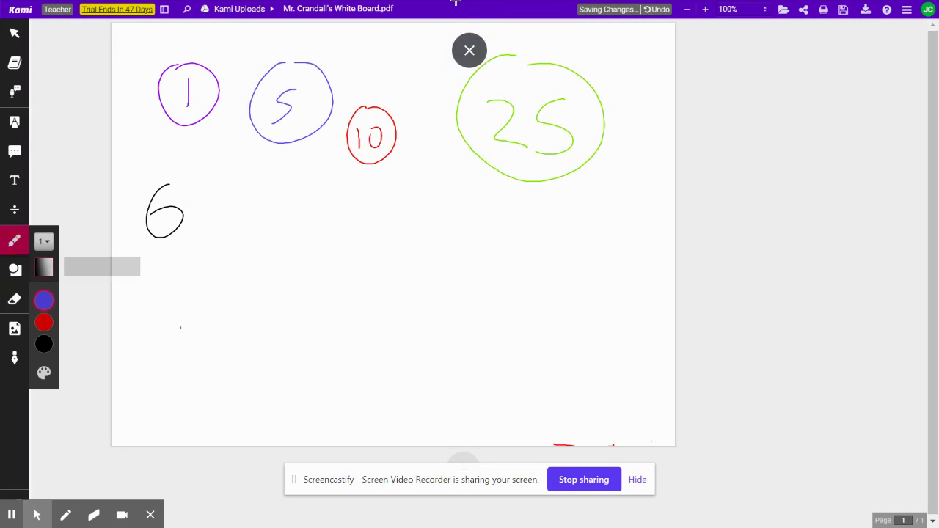
mouse_move(44, 301)
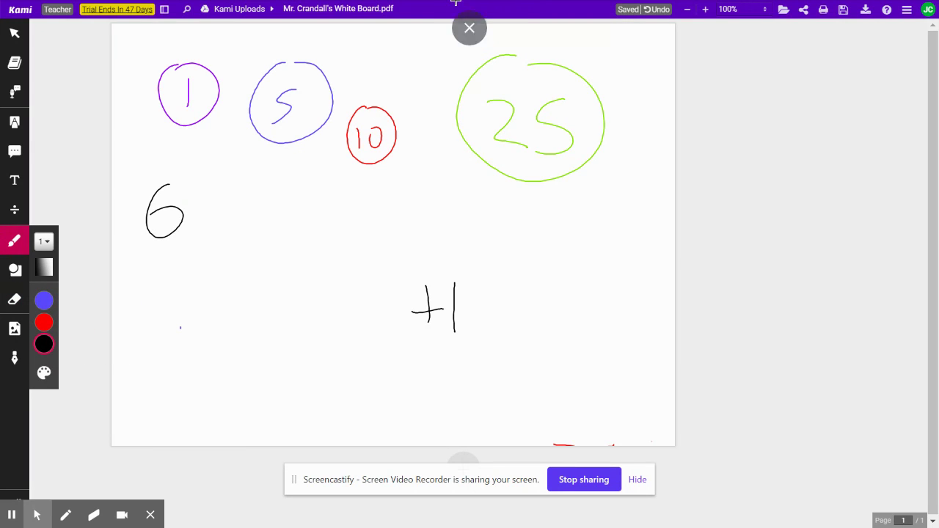
mouse_move(237, 187)
mouse_down()
mouse_move(225, 225)
mouse_move(194, 230)
mouse_up()
mouse_move(130, 186)
mouse_down()
mouse_move(128, 229)
mouse_move(137, 216)
mouse_up()
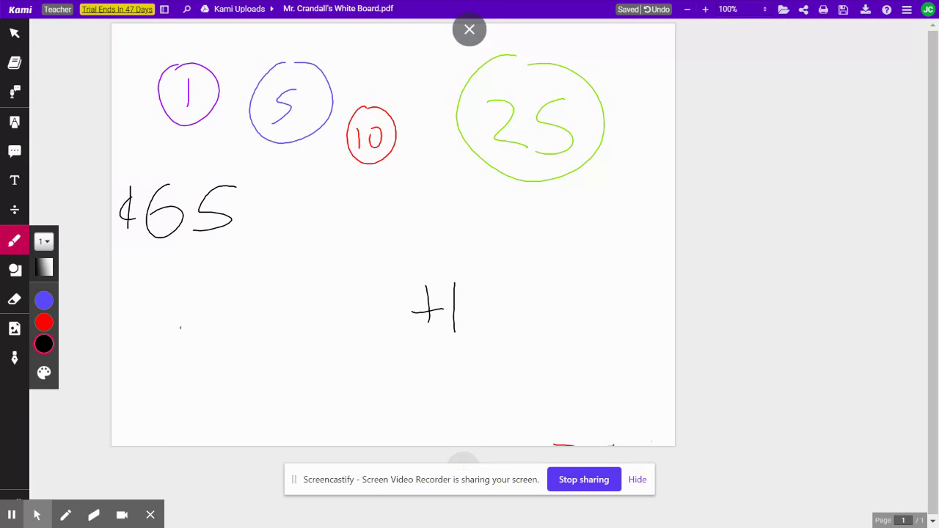
key(ctrl+z)
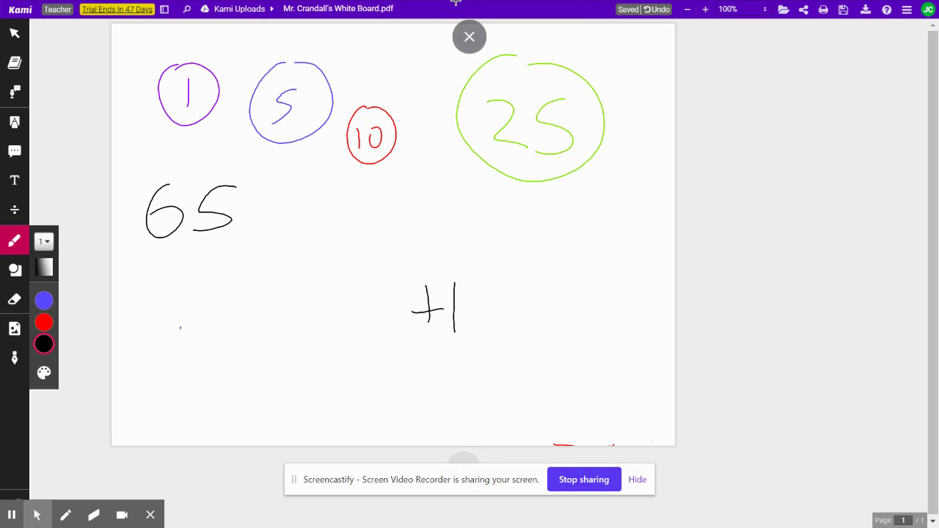
mouse_move(258, 184)
mouse_down()
mouse_move(256, 239)
mouse_move(266, 220)
mouse_up()
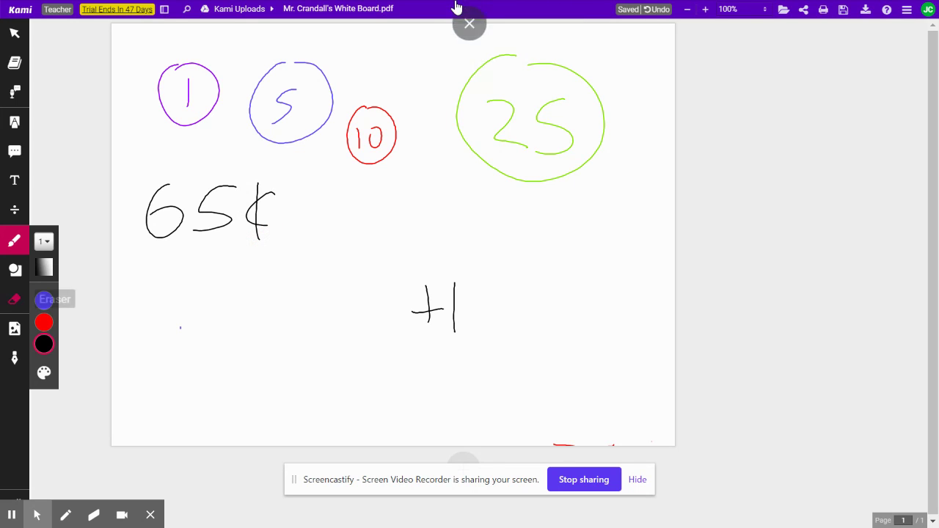
click(15, 299)
drag(389, 337, 491, 278)
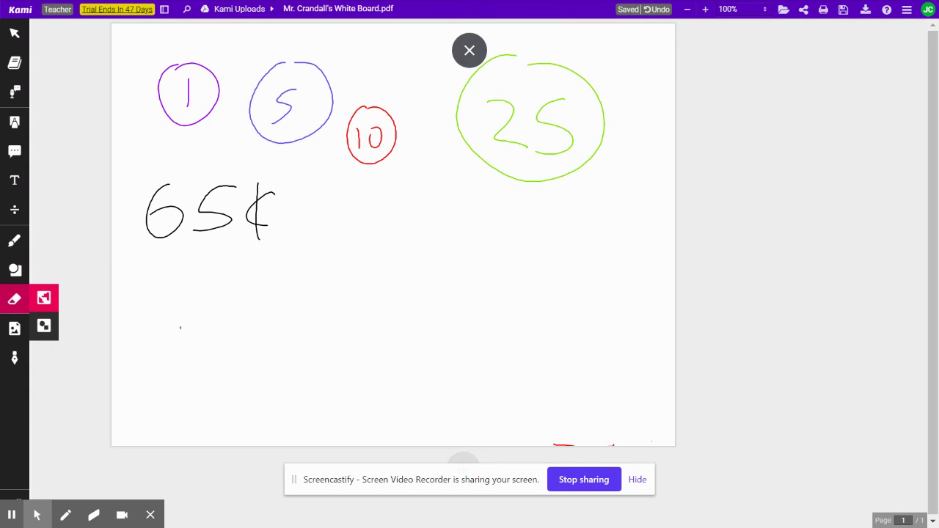
- Draw three rows of short vertical black tally marks beneath 65¢, with 25 marks in each of the first two rows
click(15, 240)
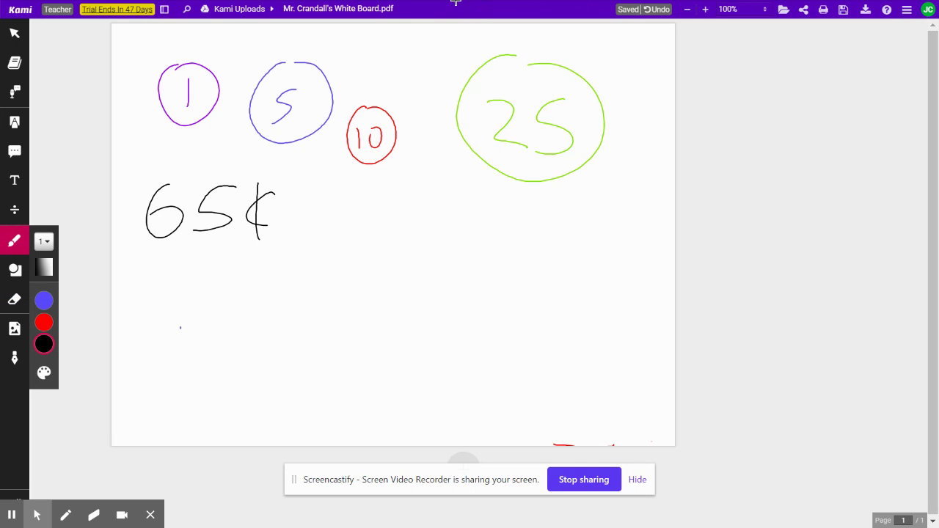
drag(133, 270, 133, 301)
mouse_move(155, 278)
mouse_down()
mouse_move(155, 302)
mouse_move(184, 304)
mouse_up()
drag(349, 269, 349, 301)
mouse_move(369, 267)
mouse_down()
mouse_move(369, 298)
mouse_move(383, 297)
mouse_up()
mouse_move(407, 260)
mouse_down()
mouse_move(407, 292)
mouse_move(427, 292)
mouse_up()
drag(444, 260, 444, 290)
drag(469, 251, 469, 288)
mouse_move(493, 252)
mouse_down()
mouse_move(493, 291)
mouse_move(513, 291)
mouse_up()
drag(534, 257, 533, 290)
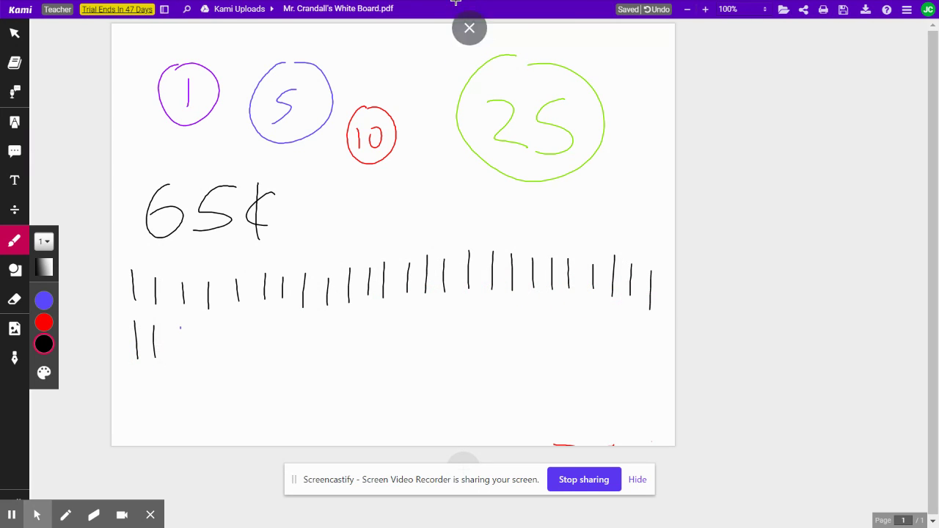
mouse_move(173, 323)
mouse_down()
mouse_move(173, 360)
mouse_move(192, 356)
mouse_up()
mouse_move(216, 330)
mouse_down()
mouse_move(216, 356)
mouse_move(237, 367)
mouse_up()
mouse_move(257, 338)
mouse_down()
mouse_move(257, 370)
mouse_move(284, 364)
mouse_up()
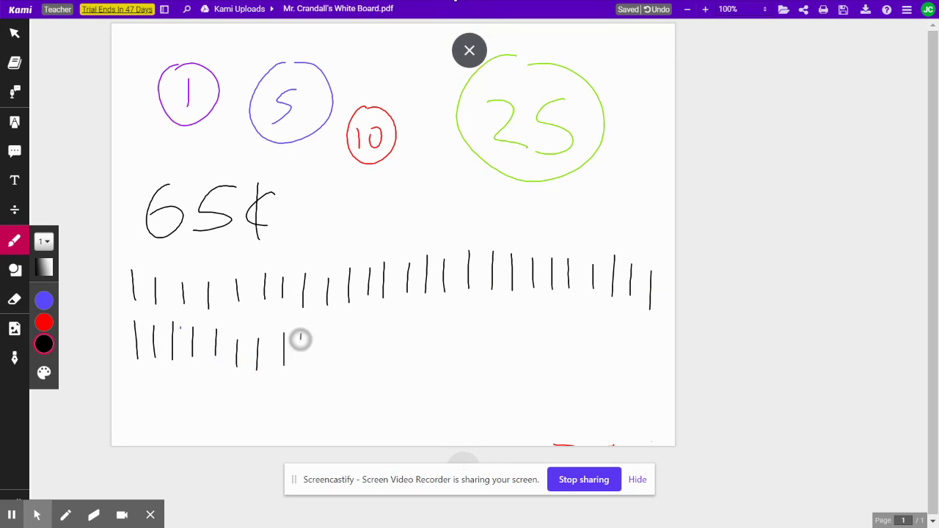
drag(351, 326, 350, 364)
mouse_move(378, 334)
mouse_down()
mouse_move(378, 373)
mouse_move(403, 376)
mouse_up()
drag(458, 334, 457, 371)
mouse_move(476, 322)
mouse_down()
mouse_move(475, 360)
mouse_move(492, 365)
mouse_up()
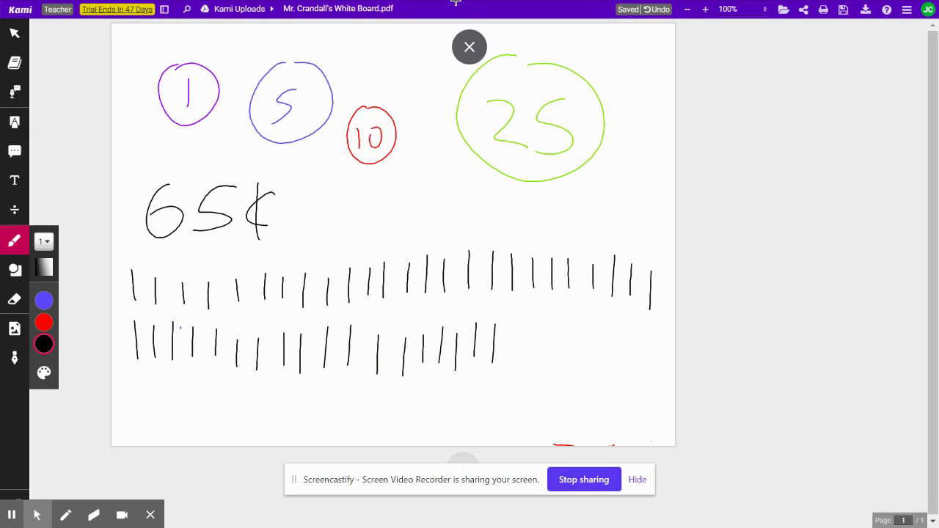
drag(513, 324, 511, 369)
mouse_move(534, 327)
mouse_down()
mouse_move(533, 362)
mouse_move(550, 366)
mouse_up()
drag(572, 323, 570, 367)
mouse_move(590, 324)
mouse_down()
mouse_move(588, 373)
mouse_move(611, 376)
mouse_up()
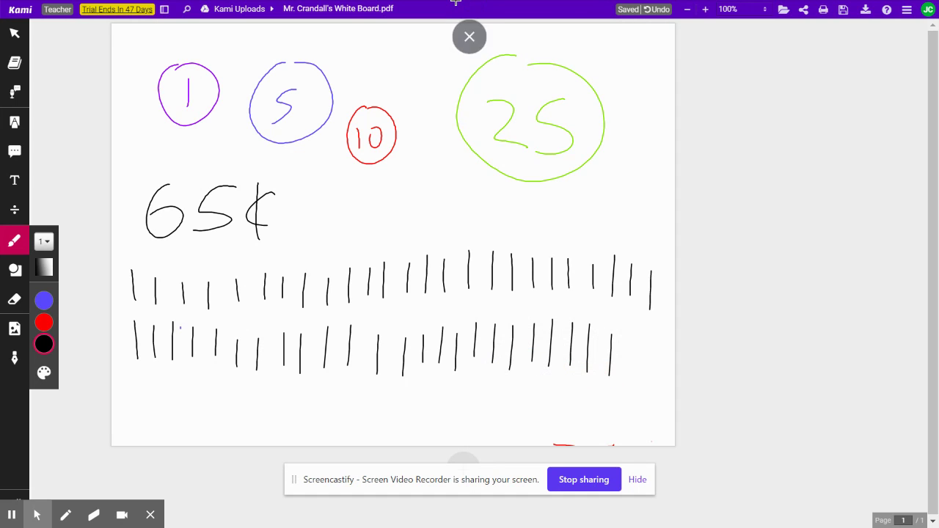
drag(137, 371, 140, 422)
mouse_move(162, 385)
mouse_down()
mouse_move(164, 417)
mouse_move(187, 417)
mouse_up()
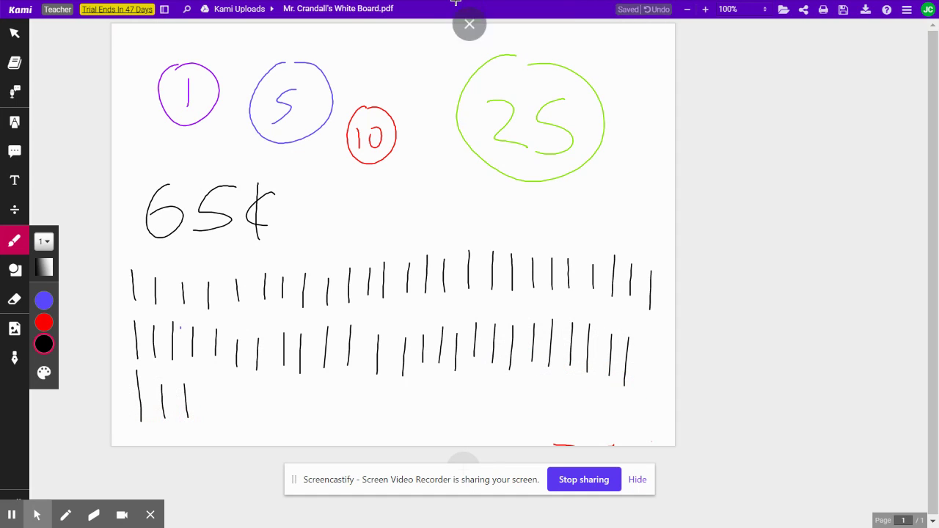
drag(207, 380, 207, 418)
mouse_move(243, 392)
mouse_down()
mouse_move(244, 431)
mouse_move(263, 428)
mouse_up()
mouse_move(279, 393)
mouse_down()
mouse_move(278, 426)
mouse_move(300, 431)
mouse_up()
drag(317, 392, 317, 423)
drag(352, 390, 351, 435)
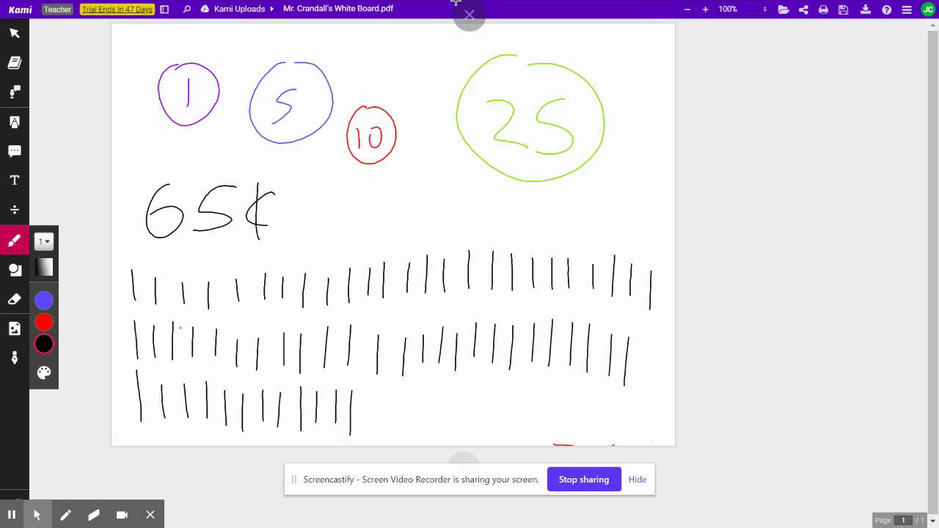
mouse_move(389, 400)
mouse_down()
mouse_move(389, 420)
mouse_move(410, 436)
mouse_up()
drag(436, 394, 440, 433)
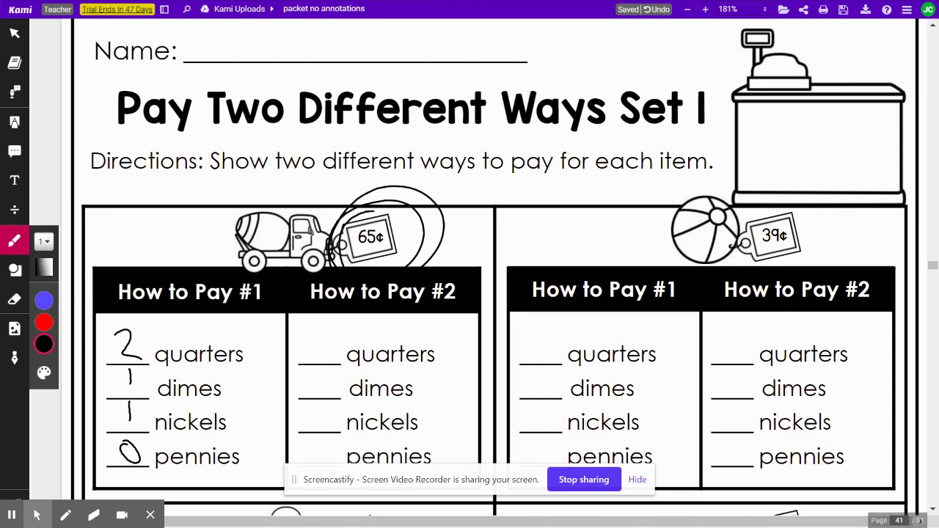
- Fill the truck's How to Pay #2 column in black with 0 quarters, 0 dimes, 0 nickels and 65 pennies
scroll(602, 191, down, 3)
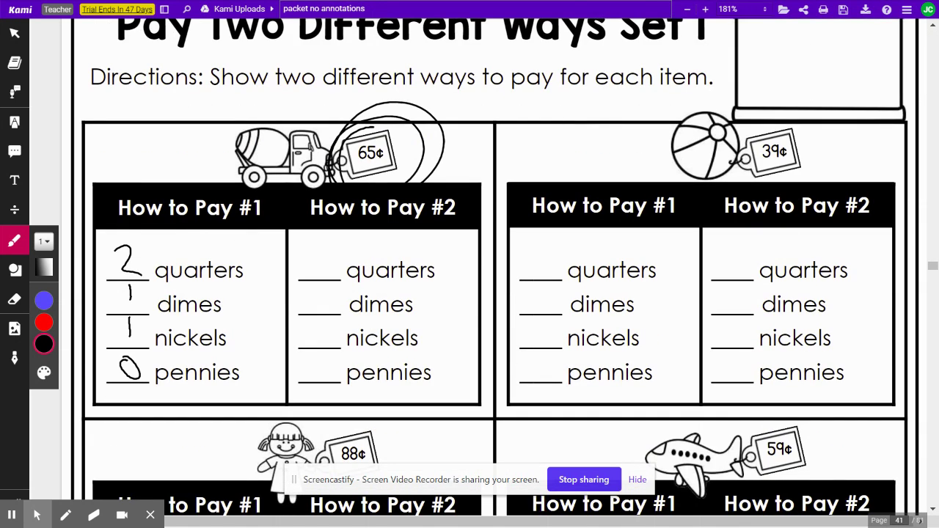
mouse_move(325, 241)
mouse_down()
mouse_move(316, 263)
mouse_move(341, 244)
mouse_up()
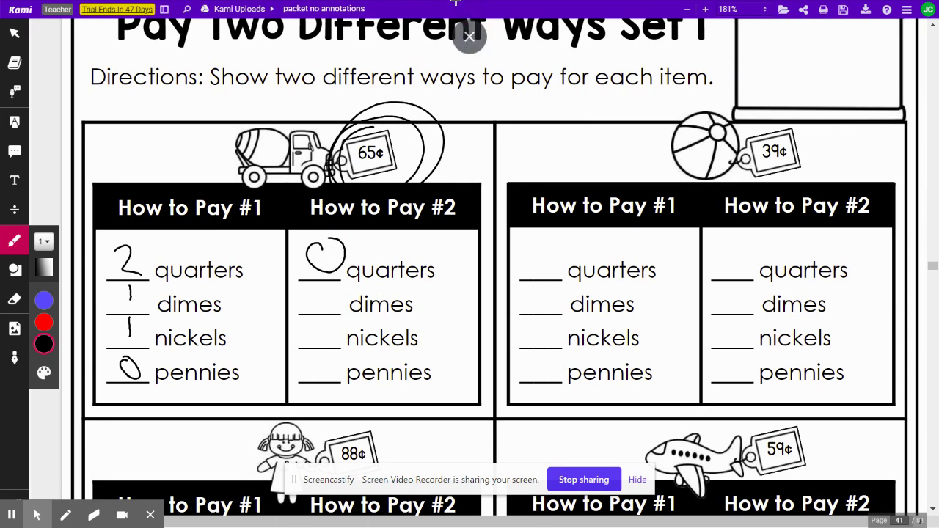
mouse_move(326, 294)
mouse_down()
mouse_move(310, 302)
mouse_move(336, 289)
mouse_move(314, 320)
mouse_move(334, 323)
mouse_move(295, 371)
mouse_move(300, 364)
mouse_move(314, 378)
mouse_up()
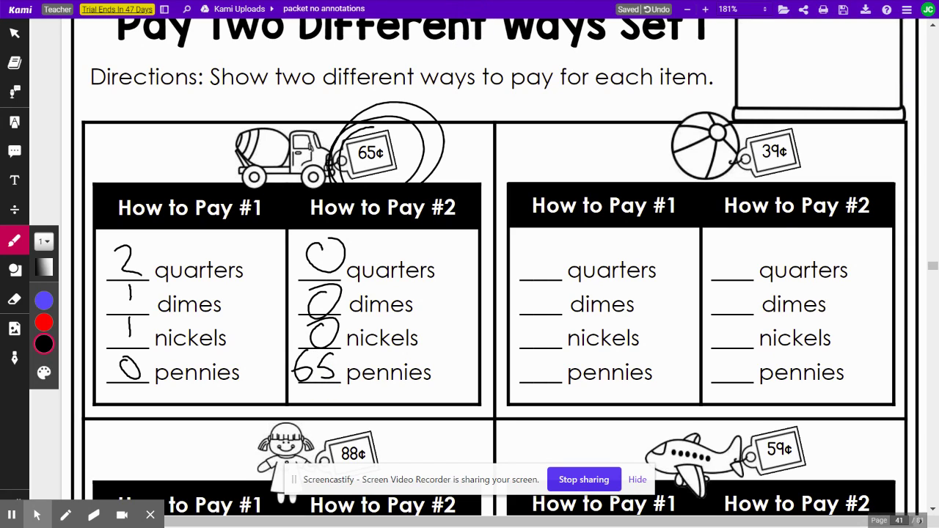
- Circle the ball's 39¢ price tag and undo that circle, and erase the circles around the truck's 65¢ price tag
mouse_move(785, 102)
mouse_down()
mouse_move(781, 223)
mouse_move(813, 203)
mouse_move(684, 182)
mouse_up()
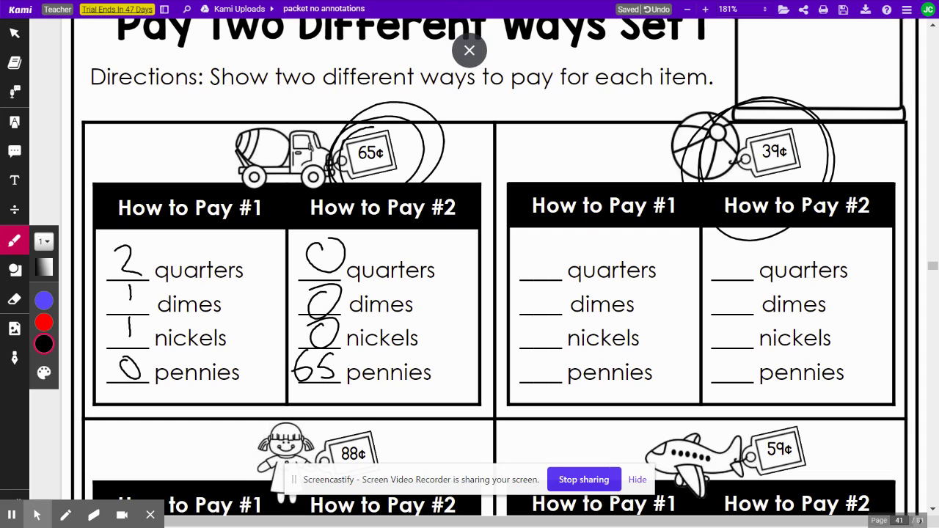
key(ctrl+z)
click(14, 299)
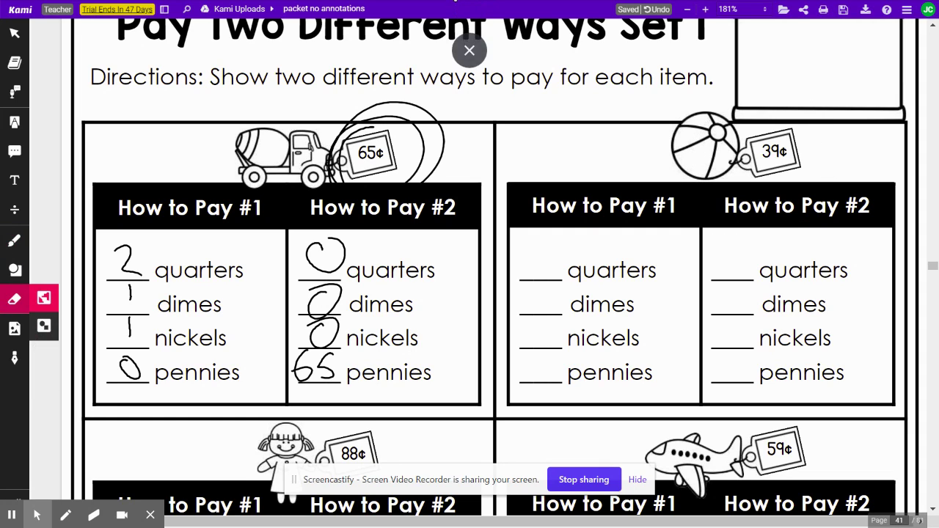
click(370, 146)
- Return to the whiteboard and erase the black 65¢ and the rows of tally marks beneath it
key(ctrl+Tab)
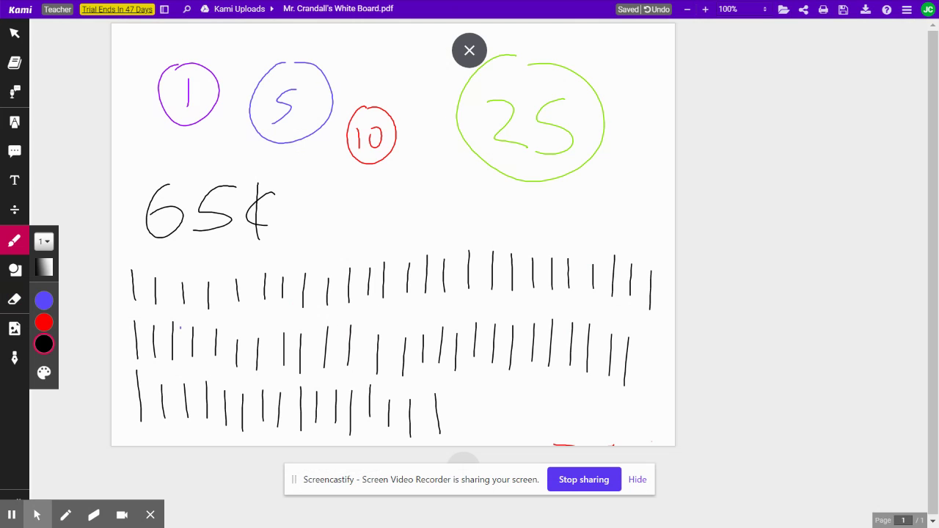
click(15, 299)
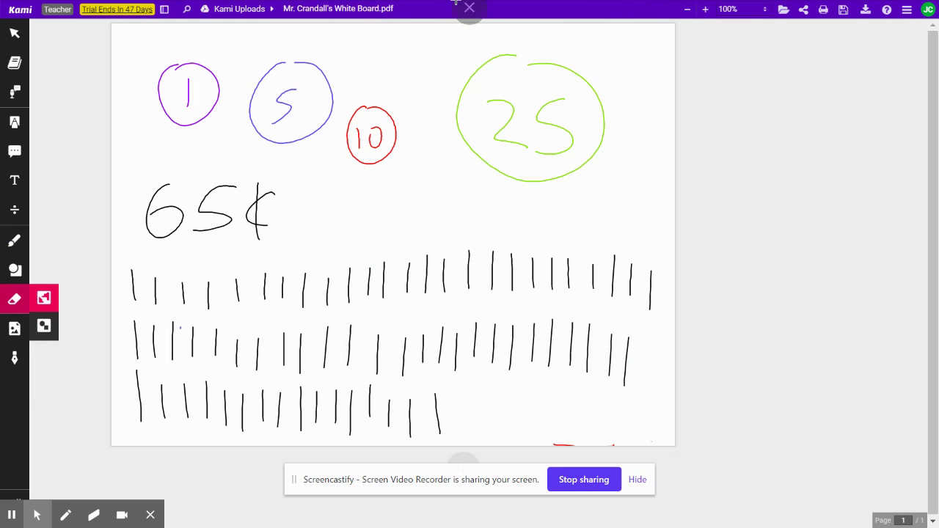
mouse_move(165, 213)
mouse_down()
mouse_move(218, 213)
mouse_move(180, 237)
mouse_move(157, 289)
mouse_move(335, 279)
mouse_move(639, 283)
mouse_move(568, 344)
mouse_move(288, 338)
mouse_move(590, 377)
mouse_move(629, 340)
mouse_move(365, 424)
mouse_move(151, 399)
mouse_move(136, 363)
mouse_move(180, 328)
mouse_up()
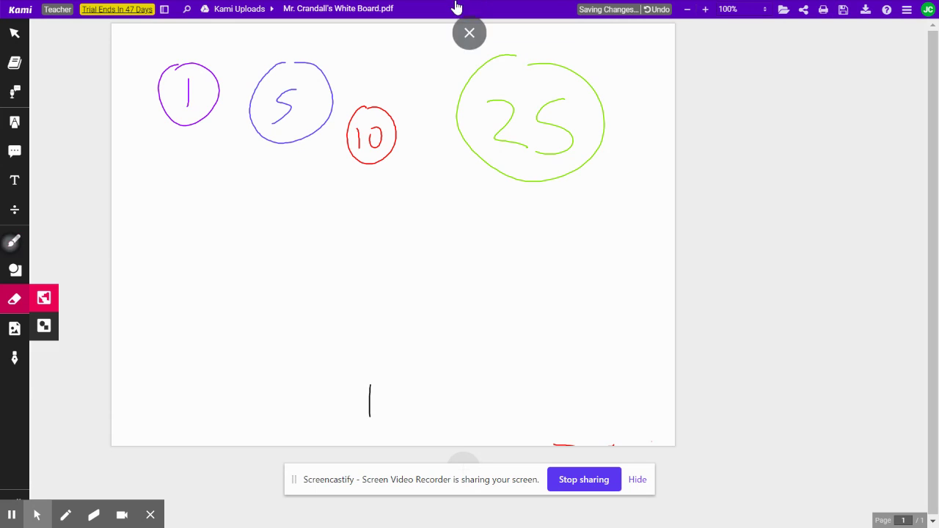
- Write 39 in black below the coin circles and start a sum beneath it with 25
key(d)
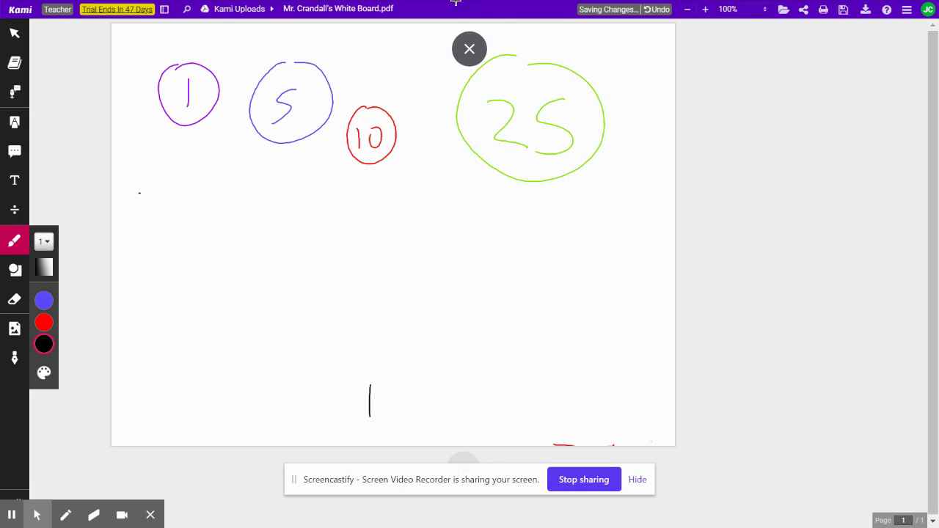
drag(137, 186, 130, 251)
mouse_move(206, 195)
mouse_down()
mouse_move(188, 210)
mouse_move(208, 258)
mouse_up()
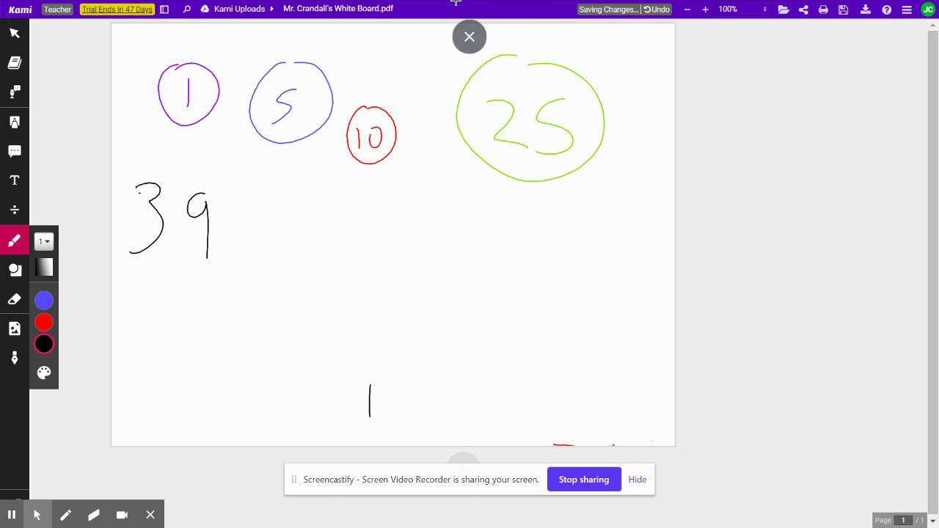
drag(130, 309, 158, 358)
drag(192, 305, 164, 355)
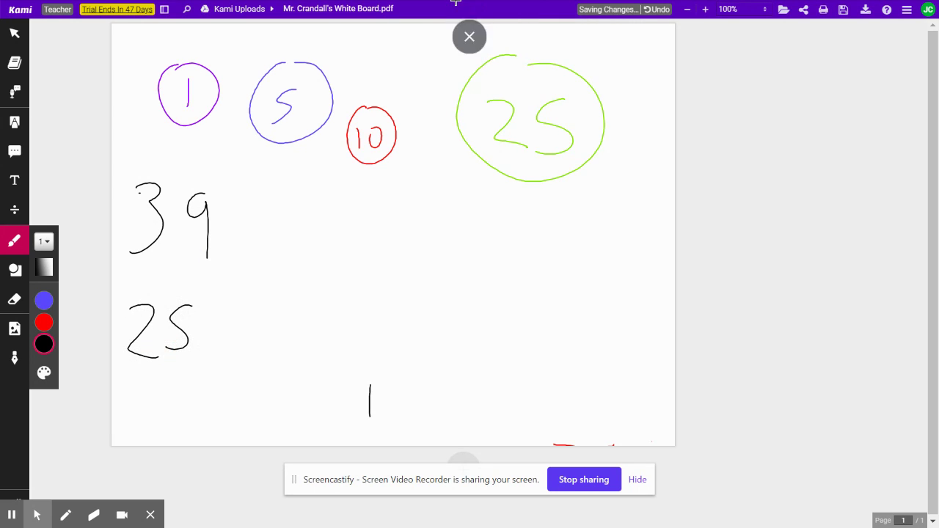
- Try adding + 25 after the 25 in the sum, and undo the addition
mouse_move(232, 336)
mouse_down()
mouse_move(263, 339)
mouse_move(244, 358)
mouse_up()
drag(288, 303, 313, 366)
drag(351, 301, 332, 347)
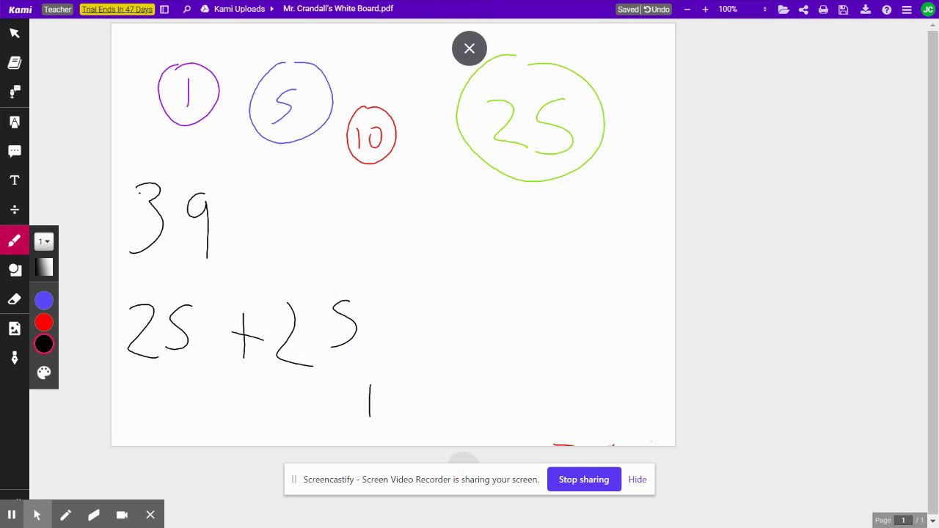
key(ctrl+z)
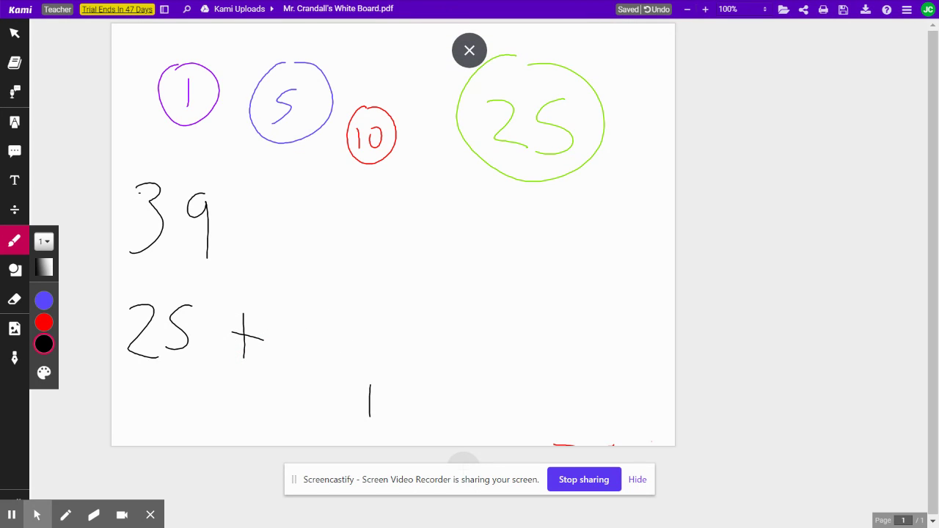
key(ctrl+z)
- Add + 10 after the 25 in black, and draw lines linking the 25 and 10 coins to their numbers in the sum
drag(209, 324, 255, 323)
drag(231, 301, 232, 357)
drag(266, 304, 266, 351)
drag(301, 308, 298, 307)
drag(471, 174, 182, 300)
drag(359, 175, 330, 277)
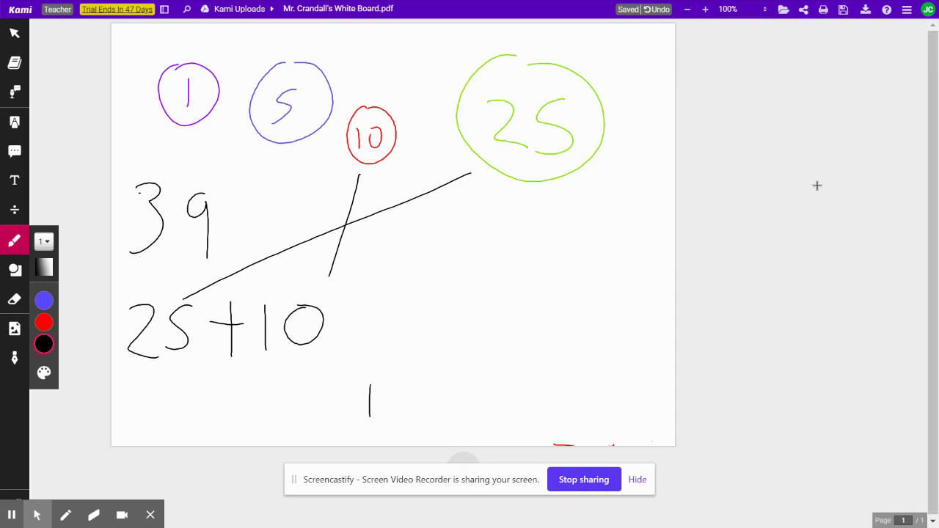
- Add a plus sign after 25 + 10, try a second 10 behind it, and undo that 10
drag(348, 325, 376, 324)
drag(362, 308, 363, 339)
mouse_move(391, 308)
mouse_down()
mouse_move(390, 343)
mouse_move(419, 343)
mouse_move(415, 310)
mouse_up()
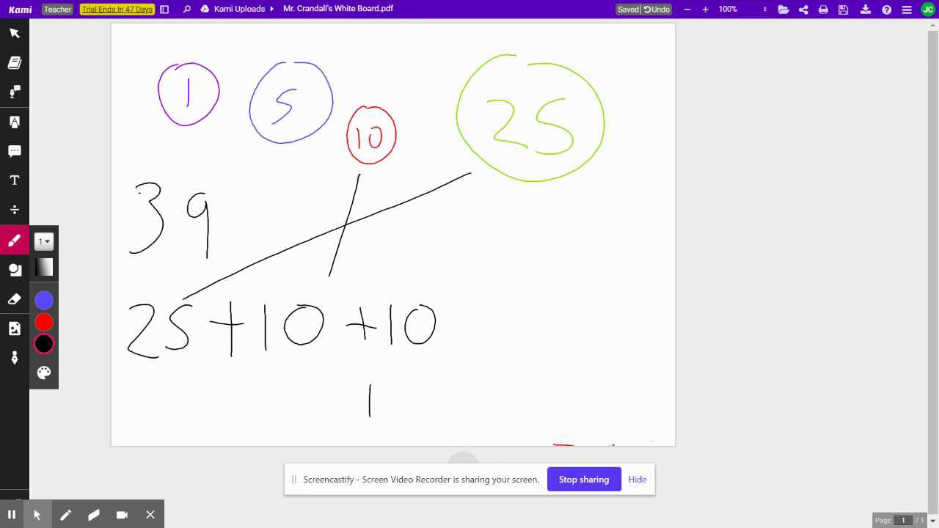
key(ctrl+z)
key(ctrl+z)
- Try 5 as the third number in the sum with a line from the 5 coin, and undo it back to the plus sign
mouse_move(307, 153)
mouse_down()
mouse_move(405, 307)
mouse_move(397, 352)
mouse_up()
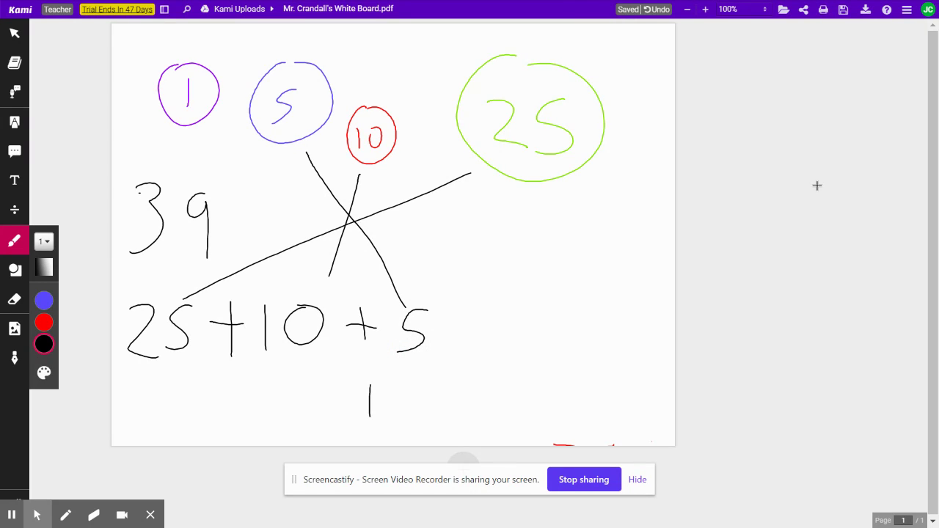
key(ctrl+z)
key(ctrl+z)
key(ctrl+z)
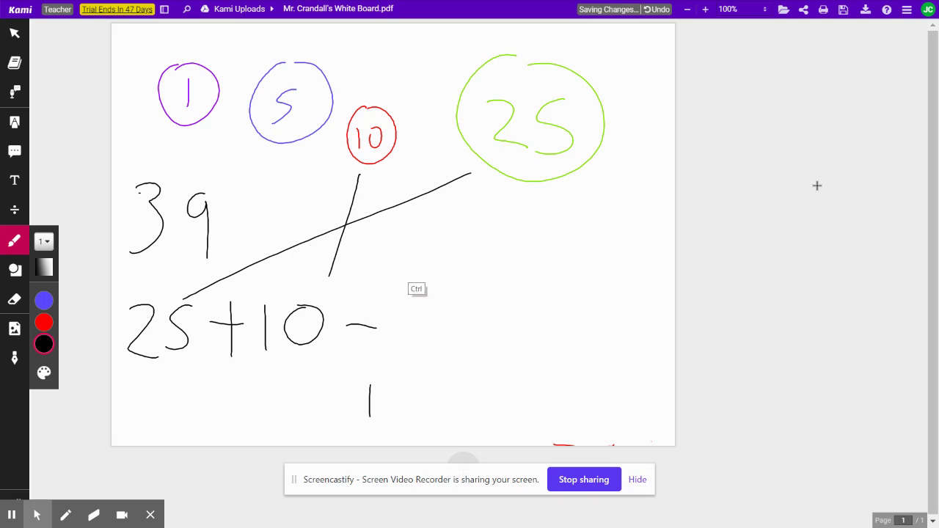
key(ctrl+z)
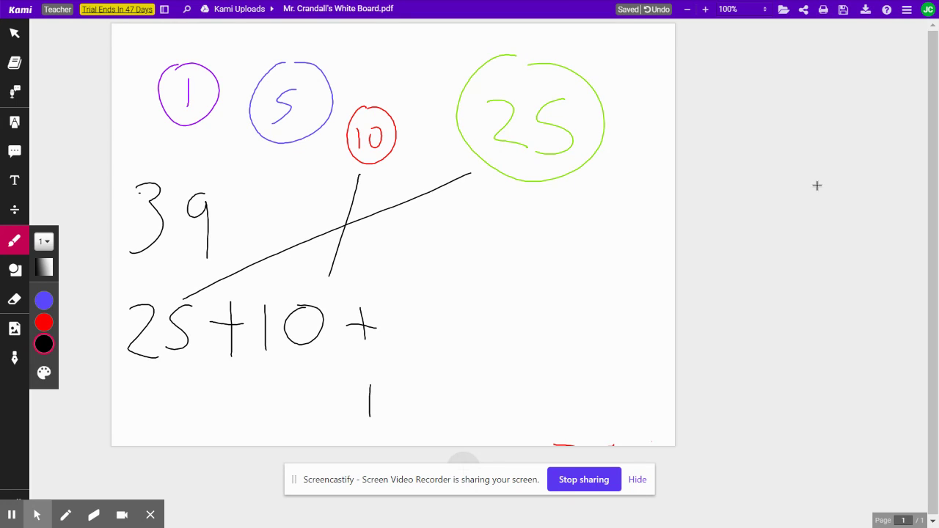
- Complete the black sum after 25 + 10 + with 1 + 1 + 1 + 1
mouse_move(411, 302)
mouse_down()
mouse_move(411, 342)
mouse_move(451, 319)
mouse_move(441, 339)
mouse_up()
mouse_move(479, 307)
mouse_down()
mouse_move(478, 343)
mouse_move(520, 320)
mouse_move(505, 337)
mouse_move(560, 320)
mouse_up()
mouse_move(550, 310)
mouse_down()
mouse_move(548, 334)
mouse_move(569, 344)
mouse_up()
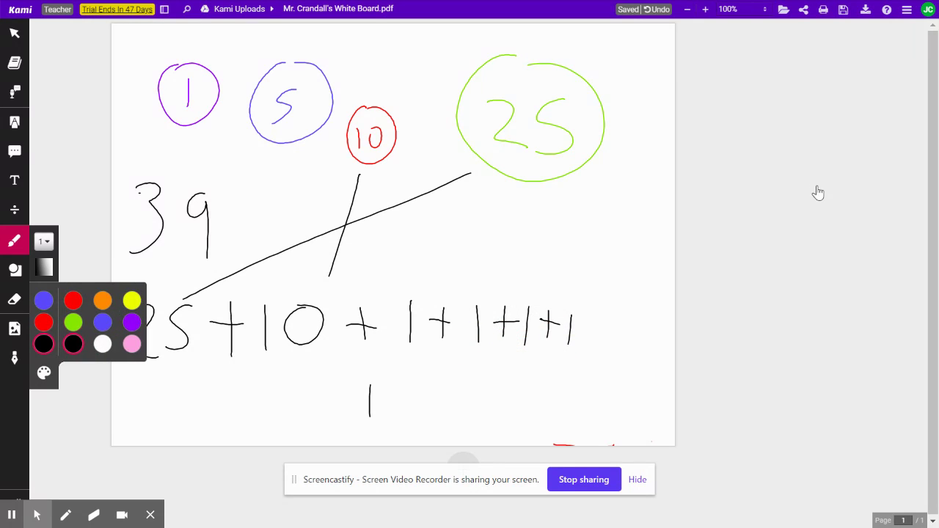
- Circle the 25 in the sum in green and the 10 in red, matching their coins' colors
click(73, 319)
mouse_move(172, 285)
mouse_down()
mouse_move(213, 323)
mouse_move(153, 294)
mouse_up()
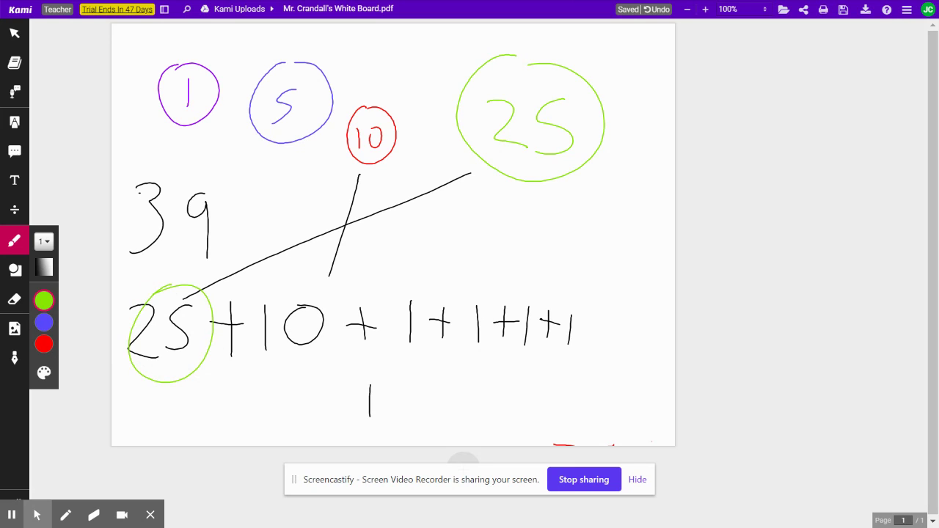
click(44, 344)
drag(293, 286, 318, 290)
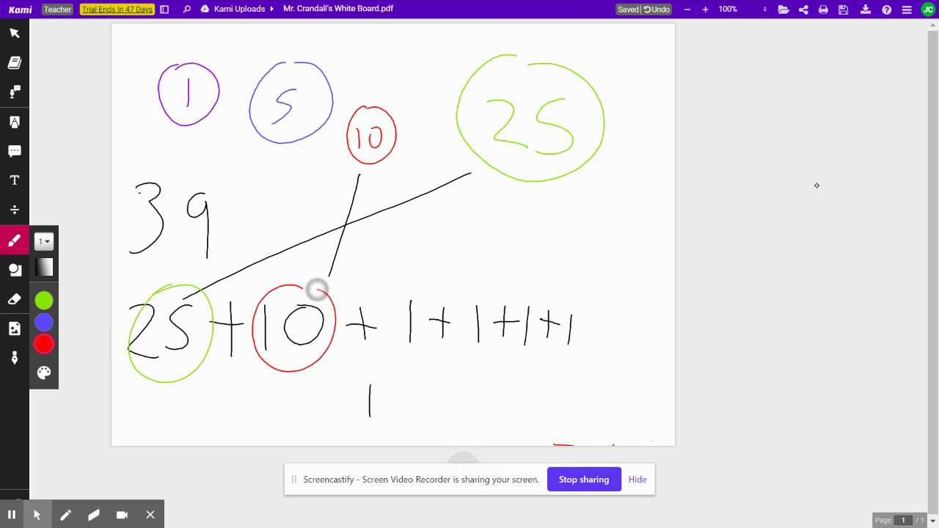
- Circle each of the four 1s in the sum in purple
click(44, 344)
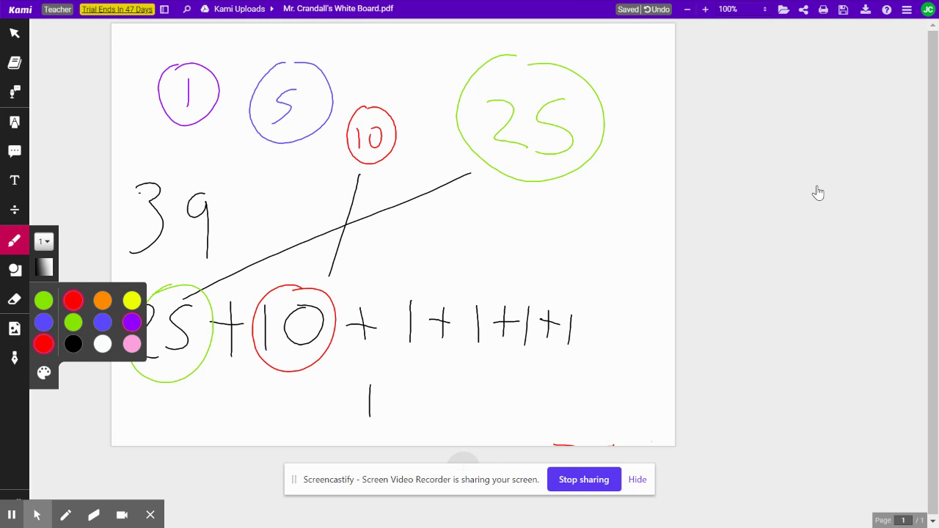
click(132, 322)
mouse_move(420, 293)
mouse_down()
mouse_move(404, 323)
mouse_move(431, 296)
mouse_up()
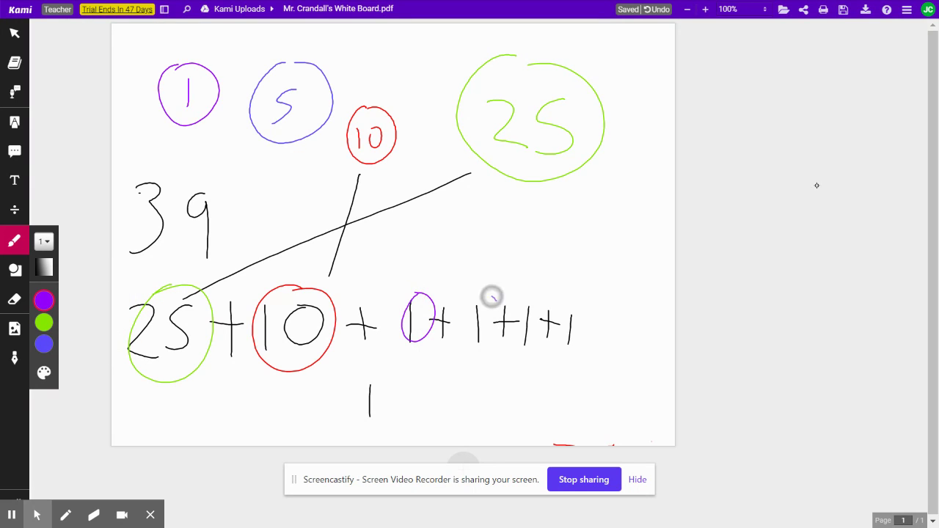
drag(491, 295, 520, 302)
drag(580, 297, 583, 297)
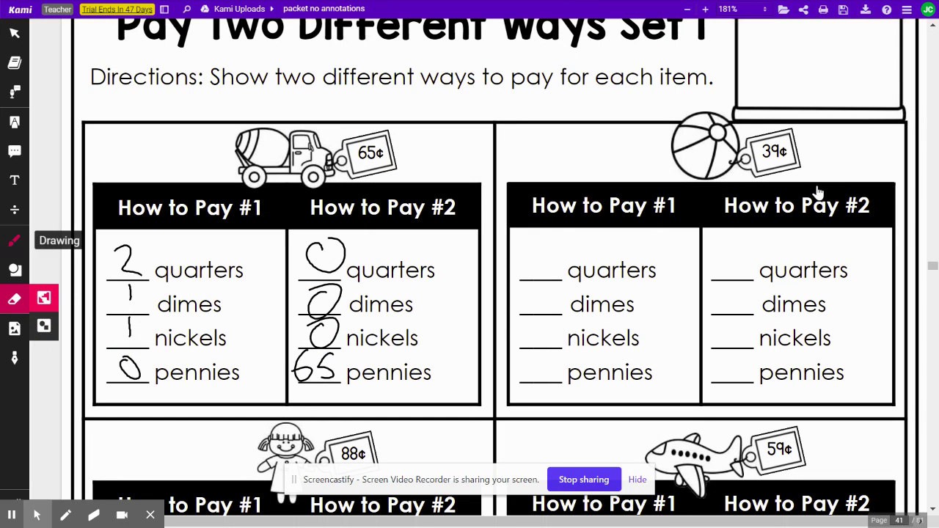
- In the packet, fill the ball's How to Pay #1 column in black with 1 quarter, 1 dime, 0 nickels and 4 pennies
key(d)
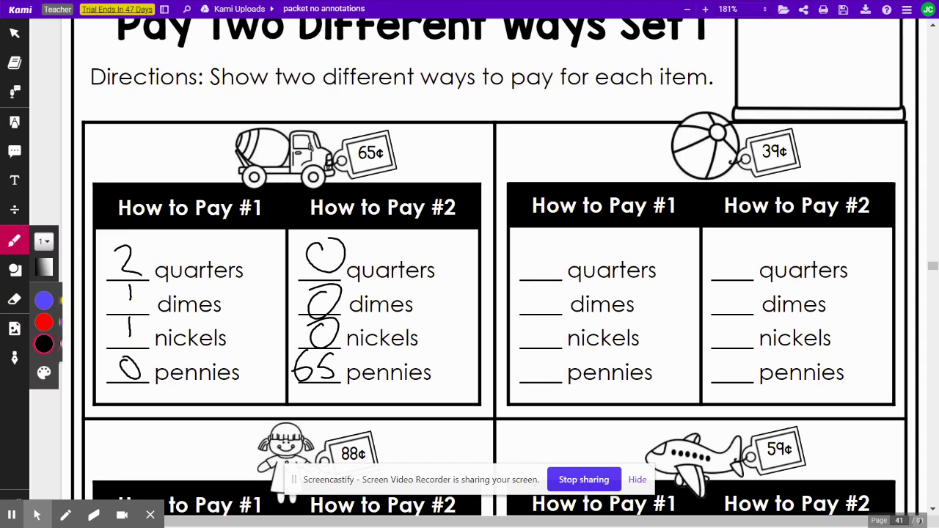
mouse_move(552, 241)
mouse_down()
mouse_move(546, 304)
mouse_move(562, 327)
mouse_up()
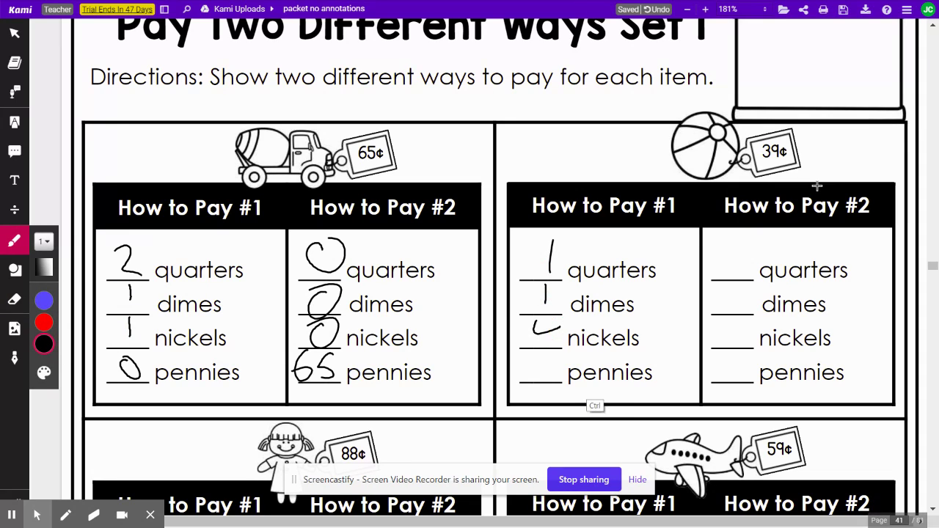
key(ctrl+z)
mouse_move(551, 320)
mouse_down()
mouse_move(547, 338)
mouse_move(549, 321)
mouse_up()
mouse_move(546, 353)
mouse_down()
mouse_move(562, 370)
mouse_move(553, 381)
mouse_up()
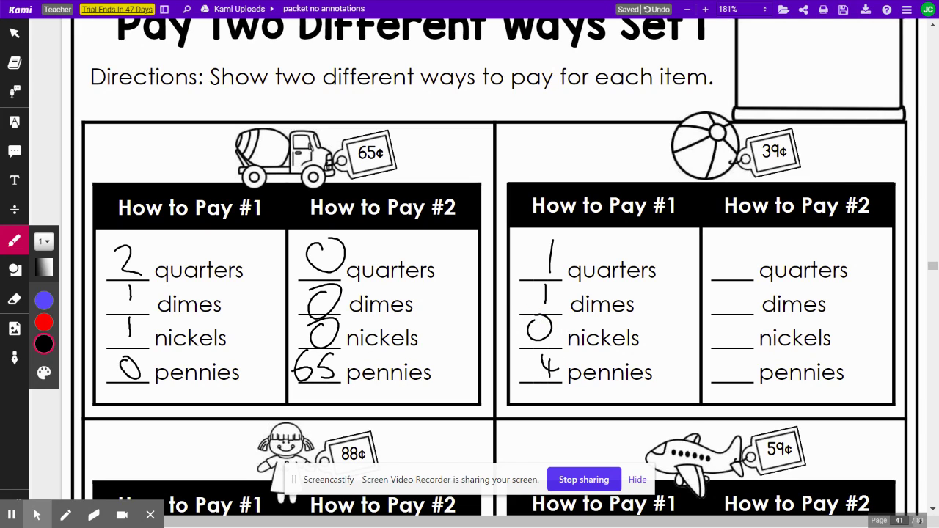
- Undo the stray stroke, return to the whiteboard, and erase the circled sum and connecting lines while keeping the 39
mouse_move(323, 233)
mouse_down()
mouse_move(342, 409)
mouse_move(304, 397)
mouse_move(267, 334)
mouse_up()
key(ctrl+z)
key(ctrl+Tab)
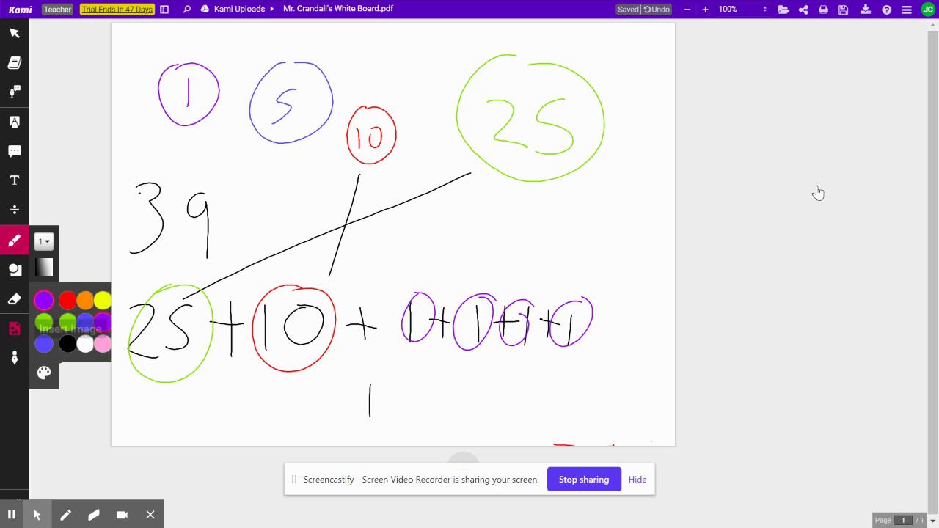
key(e)
mouse_move(170, 334)
mouse_down()
mouse_move(367, 330)
mouse_move(550, 342)
mouse_move(405, 403)
mouse_move(446, 343)
mouse_move(545, 331)
mouse_move(421, 317)
mouse_move(476, 337)
mouse_move(442, 274)
mouse_move(348, 247)
mouse_up()
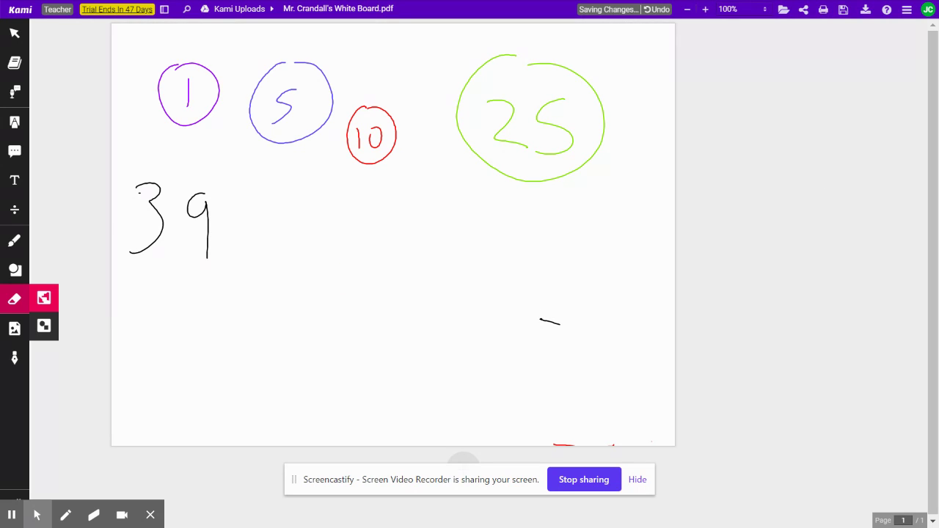
- Write 10 + 10 + 10 + in red beneath the 39, undoing the attempted fourth 10
click(15, 240)
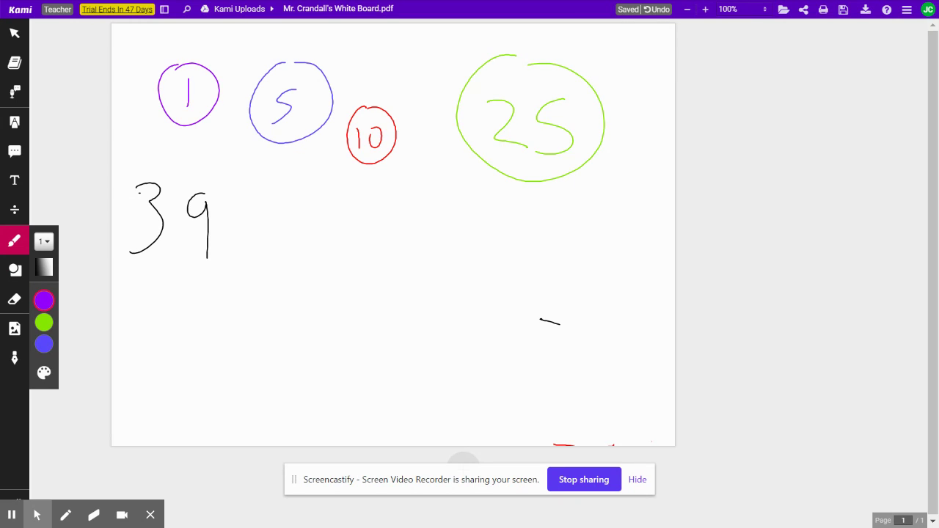
click(44, 300)
click(74, 300)
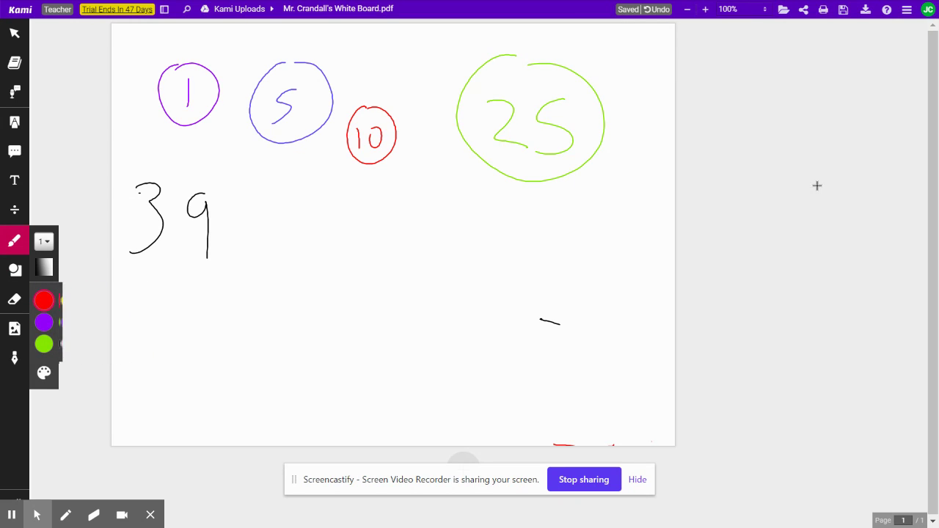
drag(143, 297, 138, 351)
drag(179, 305, 235, 345)
drag(271, 304, 268, 351)
mouse_move(303, 305)
mouse_down()
mouse_move(289, 340)
mouse_move(301, 306)
mouse_move(350, 348)
mouse_up()
drag(376, 313, 375, 354)
mouse_move(405, 312)
mouse_down()
mouse_move(414, 340)
mouse_move(405, 311)
mouse_move(460, 336)
mouse_move(445, 359)
mouse_up()
drag(490, 319, 486, 353)
mouse_move(514, 328)
mouse_down()
mouse_move(503, 348)
mouse_move(515, 328)
mouse_up()
key(ctrl+z)
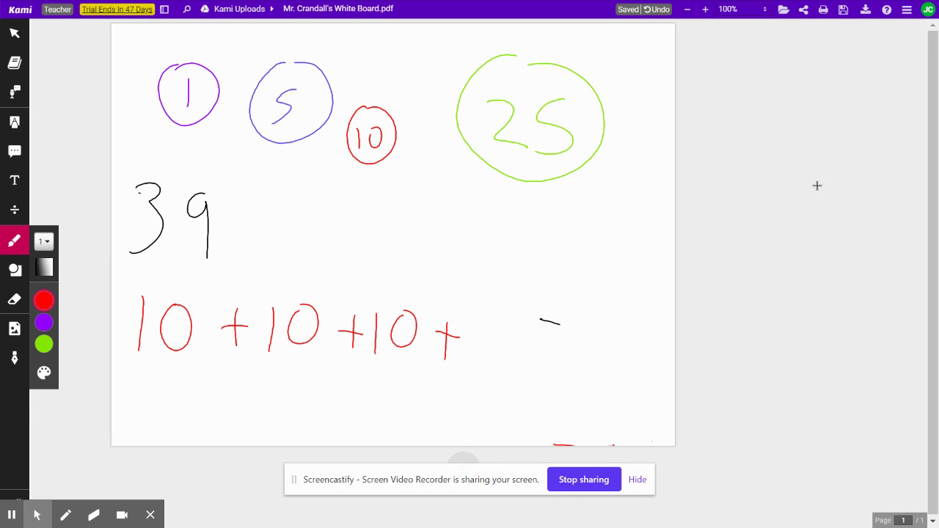
- Circle each of the three 10s in the new sum in red
mouse_move(169, 273)
mouse_down()
mouse_move(177, 361)
mouse_move(189, 283)
mouse_up()
drag(307, 285, 316, 289)
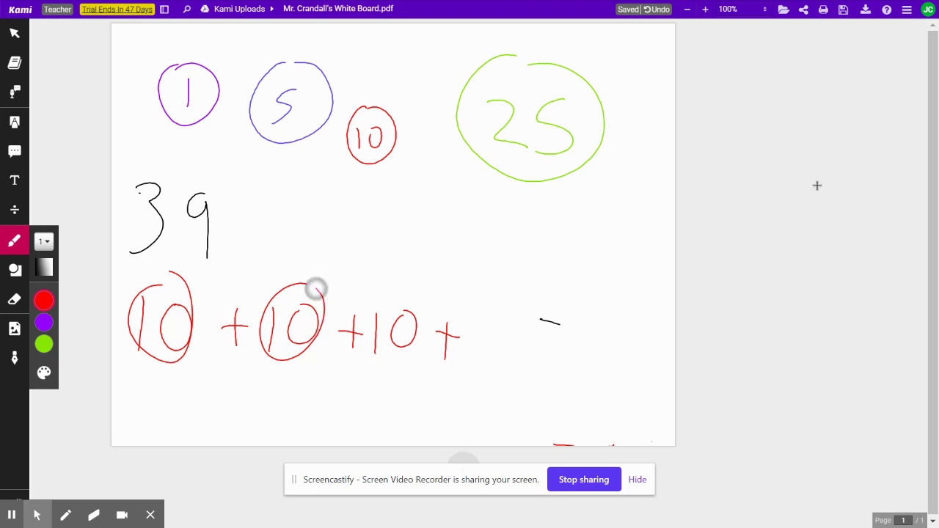
mouse_move(402, 287)
mouse_down()
mouse_move(414, 290)
mouse_move(395, 287)
mouse_up()
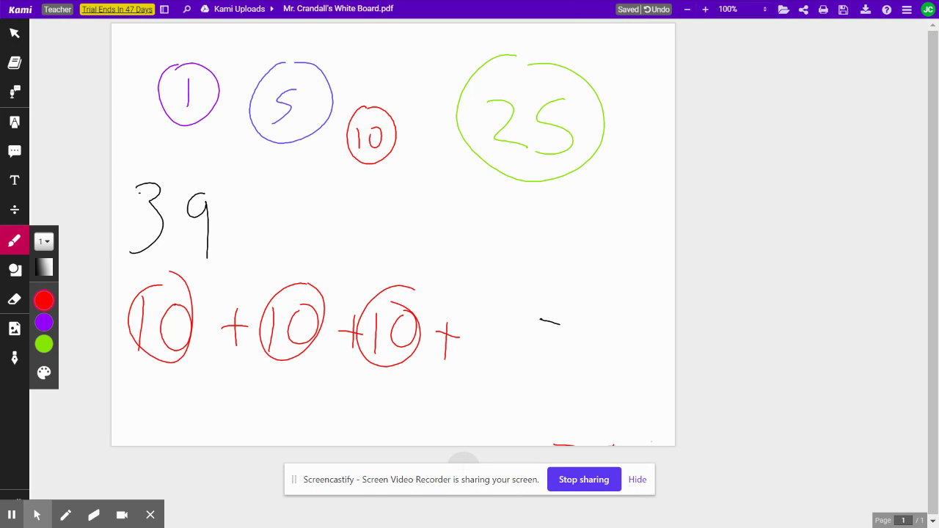
- Write a 5 in blue after the third 10 and its plus sign, and circle it in blue
click(43, 373)
click(102, 321)
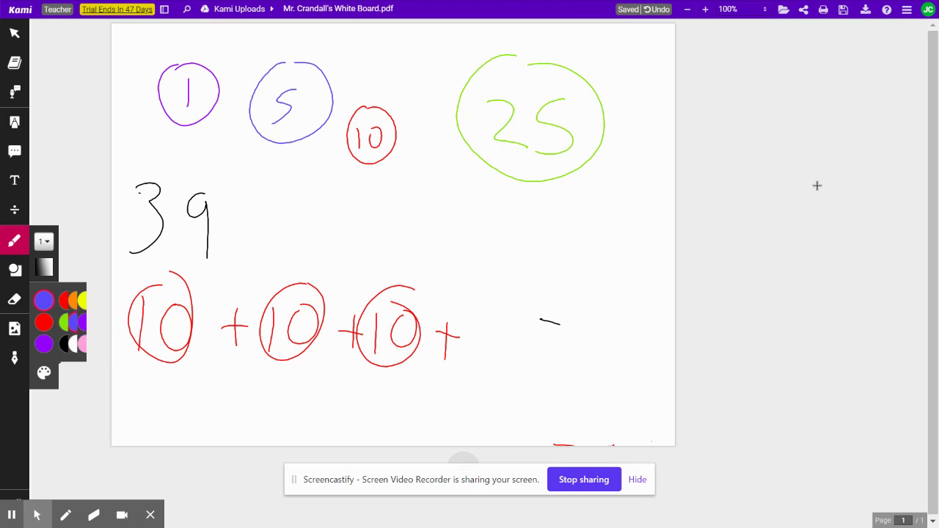
drag(522, 298, 485, 354)
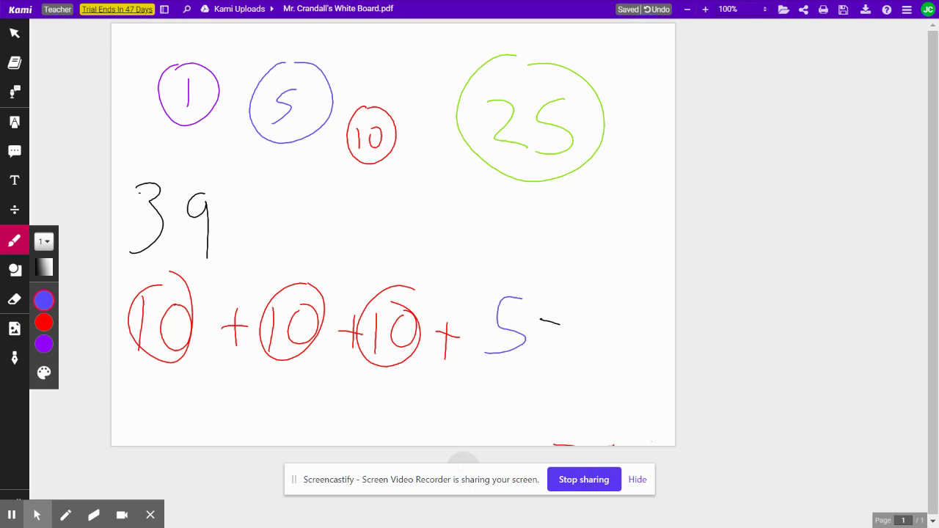
drag(503, 287, 525, 293)
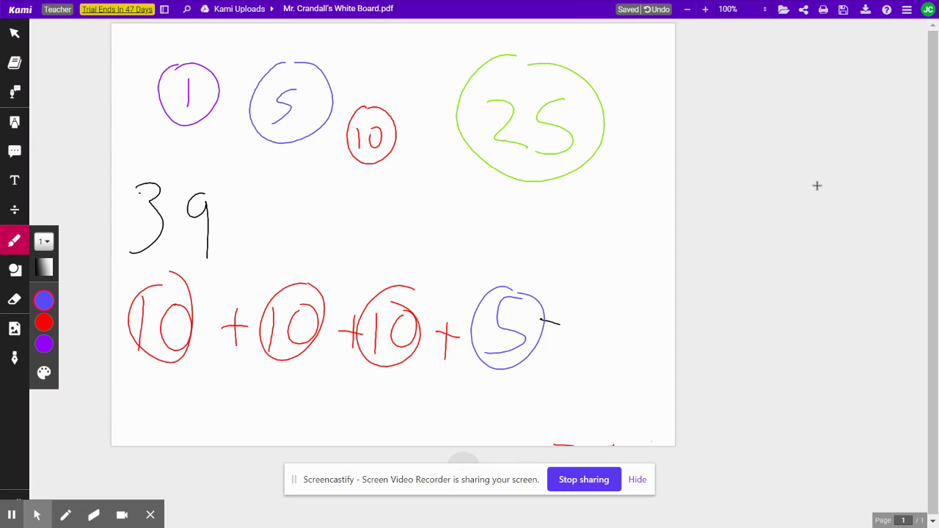
- Add four 1s in purple after the circled 5 and circle each of them in purple
click(44, 373)
click(44, 345)
click(44, 345)
drag(554, 316, 555, 339)
drag(580, 310, 582, 331)
drag(629, 307, 629, 335)
drag(654, 302, 653, 335)
mouse_move(588, 320)
mouse_down()
mouse_move(592, 330)
mouse_move(590, 307)
mouse_move(642, 294)
mouse_move(669, 300)
mouse_move(663, 289)
mouse_up()
- Draw a red check mark beneath each of the three circled 10s
click(43, 344)
click(44, 322)
mouse_move(160, 366)
mouse_down()
mouse_move(168, 392)
mouse_move(196, 355)
mouse_up()
drag(278, 363, 318, 355)
mouse_move(374, 367)
mouse_down()
mouse_move(374, 378)
mouse_move(414, 368)
mouse_up()
click(45, 373)
click(15, 300)
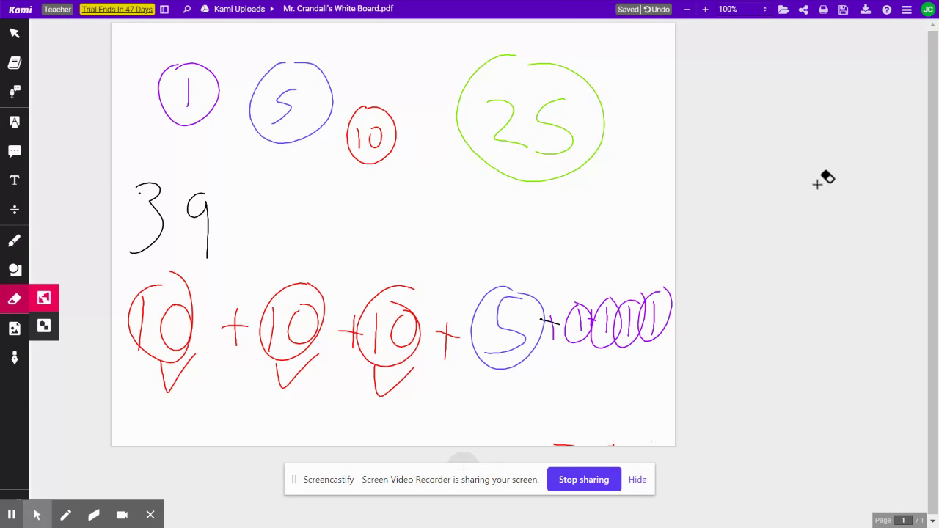
drag(495, 367, 514, 422)
key(ctrl+z)
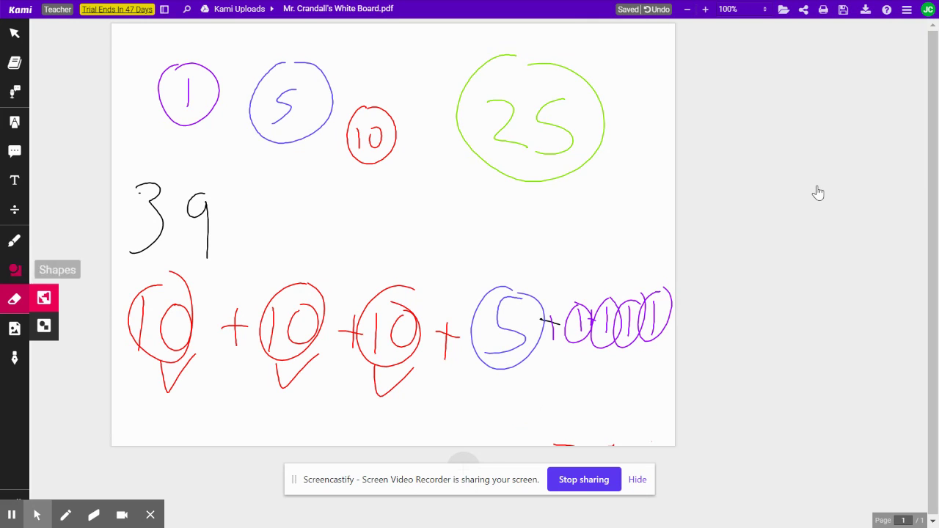
- Draw a blue check mark beneath the circled 5 and purple check marks beneath the four circled 1s
click(14, 240)
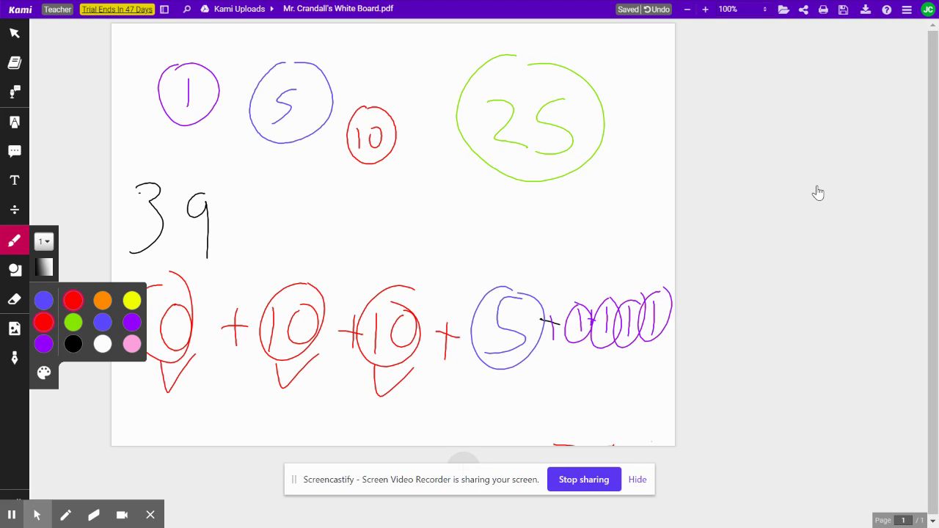
click(44, 300)
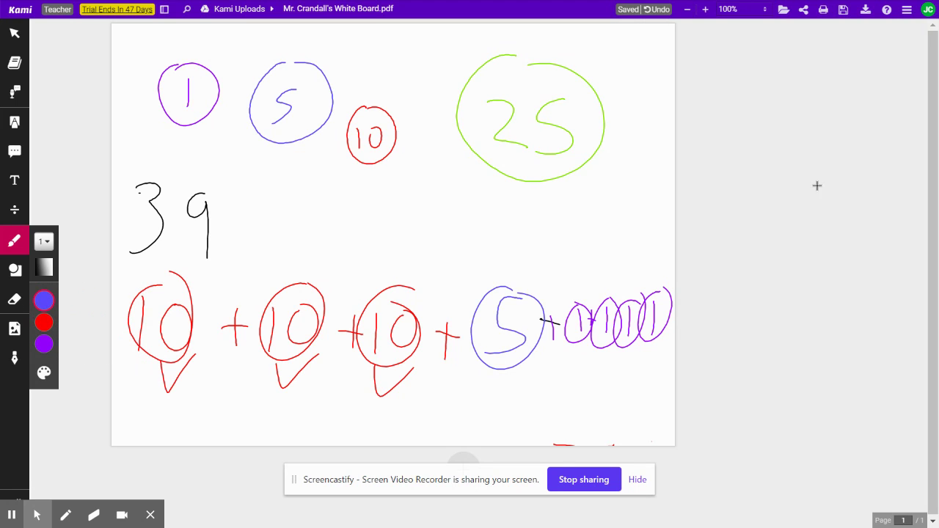
mouse_move(493, 377)
mouse_down()
mouse_move(518, 384)
mouse_move(594, 362)
mouse_move(613, 374)
mouse_move(659, 371)
mouse_up()
click(44, 373)
click(44, 344)
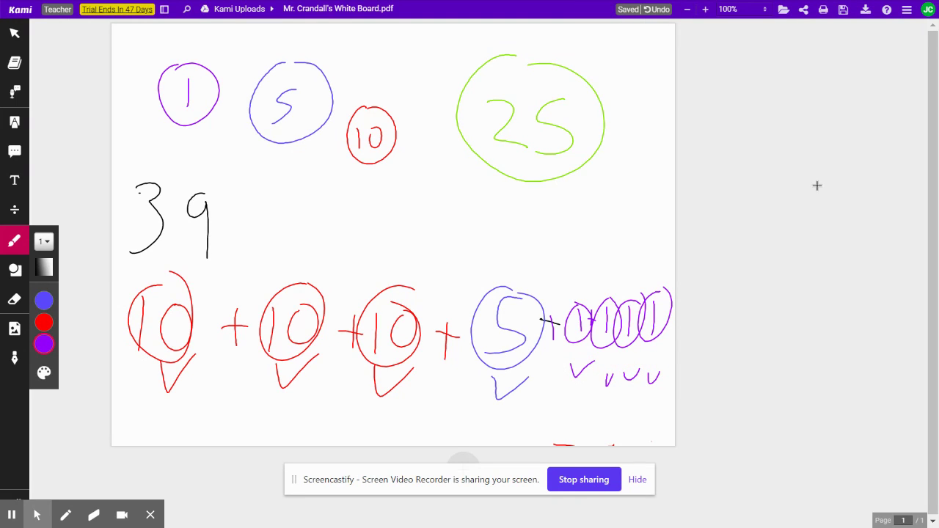
- In the packet, fill the ball's How to Pay #2 column in black with 0 quarters, 3 dimes, 1 nickel and 4 pennies
mouse_move(521, 201)
mouse_down()
mouse_move(507, 224)
mouse_move(552, 199)
mouse_move(529, 213)
mouse_up()
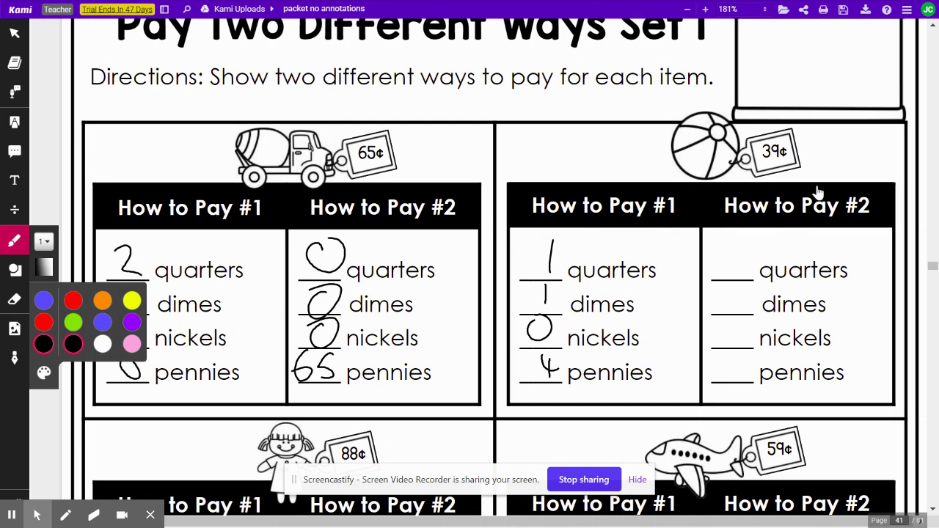
mouse_move(742, 242)
mouse_down()
mouse_move(734, 272)
mouse_move(749, 245)
mouse_up()
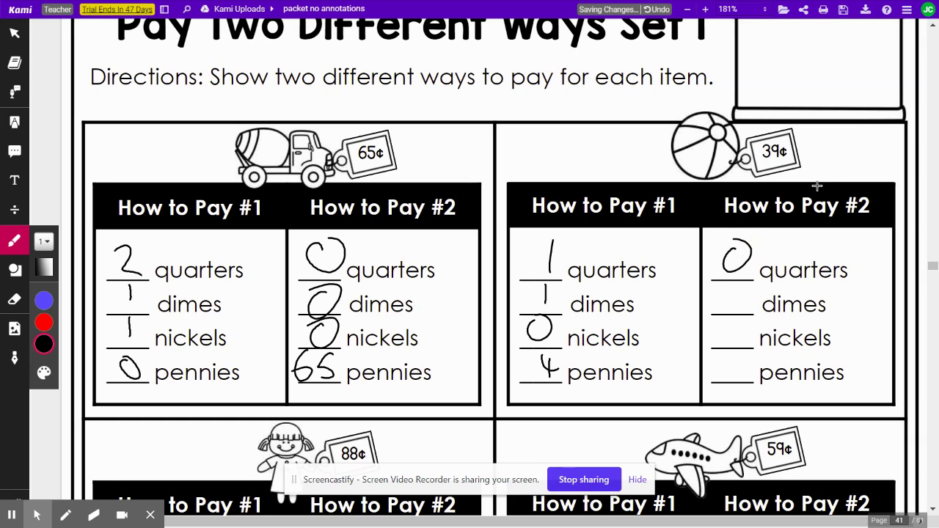
mouse_move(724, 287)
mouse_down()
mouse_move(737, 298)
mouse_move(723, 311)
mouse_move(744, 369)
mouse_move(736, 379)
mouse_up()
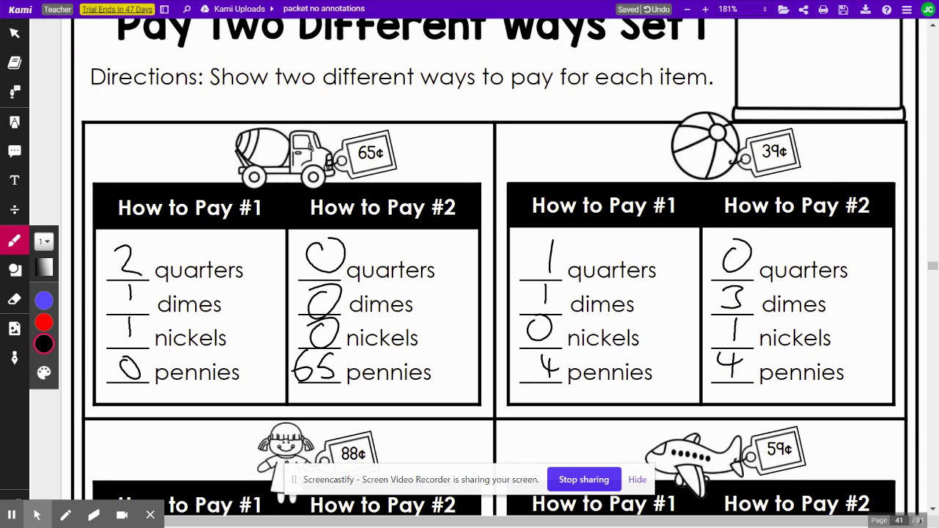
scroll(487, 167, down, 3)
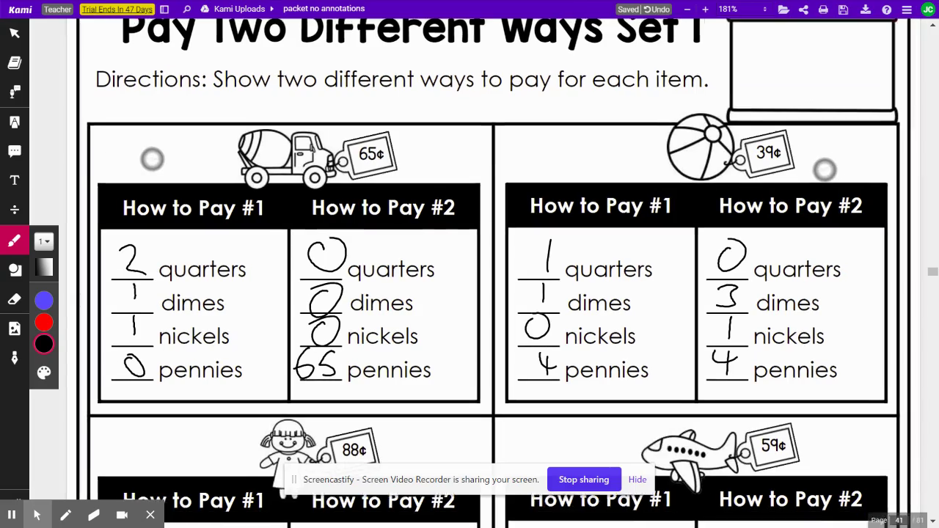
scroll(485, 279, down, 3)
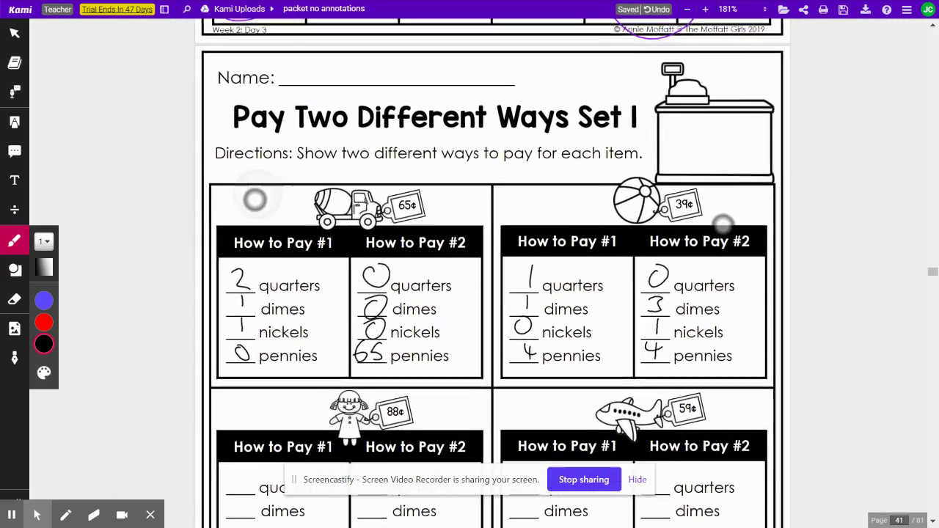
scroll(475, 156, down, 4)
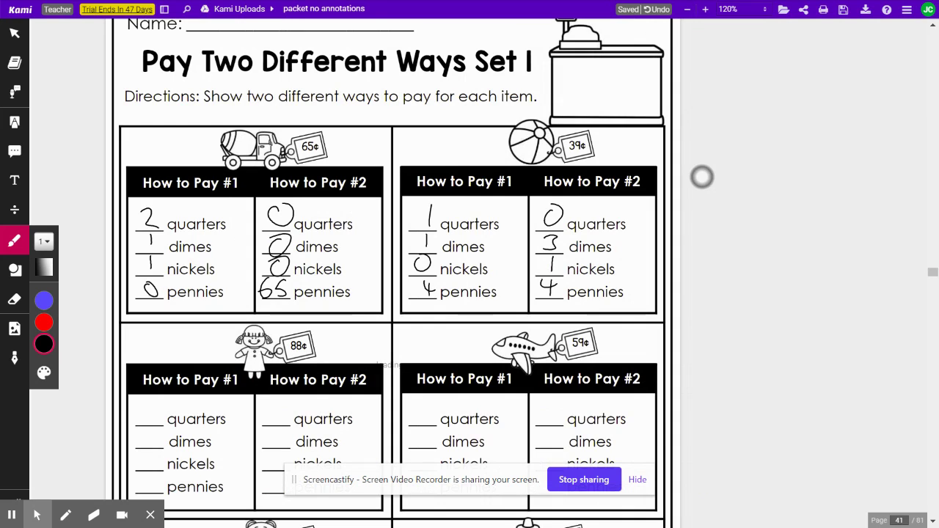
mouse_move(287, 183)
mouse_down()
mouse_move(309, 337)
mouse_move(250, 220)
mouse_up()
key(ctrl+z)
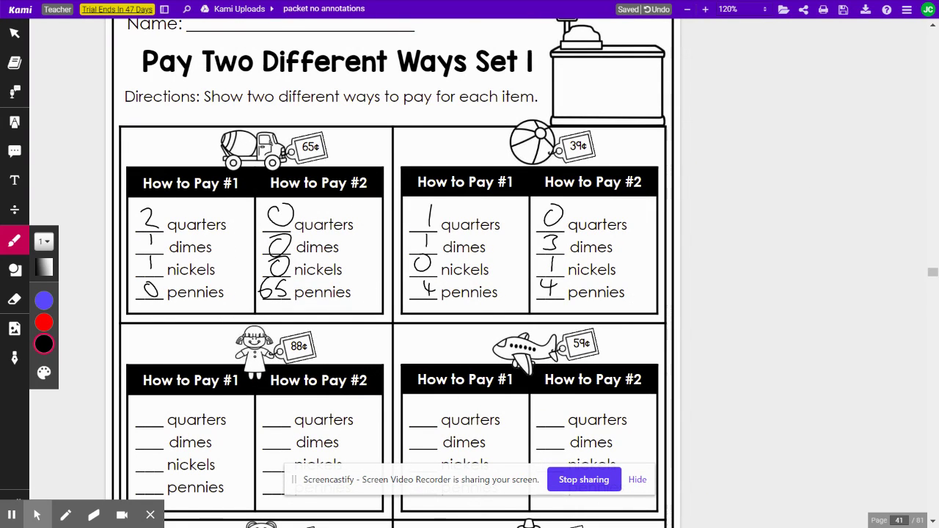
key(ctrl+z)
- Review the completed truck and ball sections and the remaining doll, airplane, bear and ring stacker sections, and leave full-screen view
scroll(800, 248, down, 5)
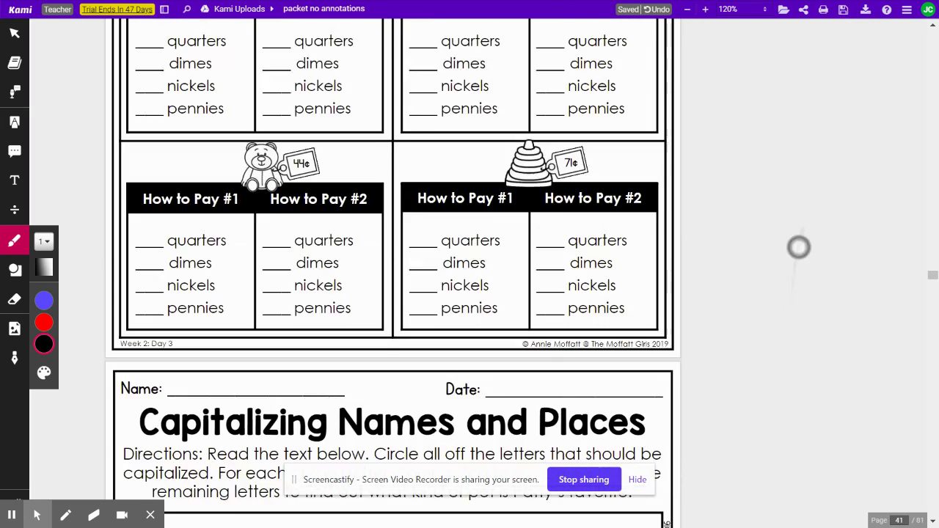
scroll(810, 254, up, 4)
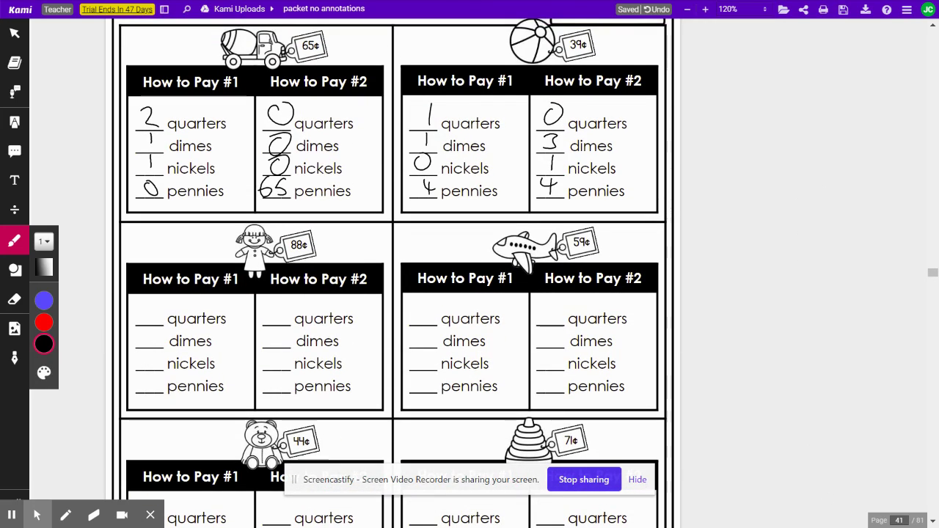
scroll(751, 286, down, 3)
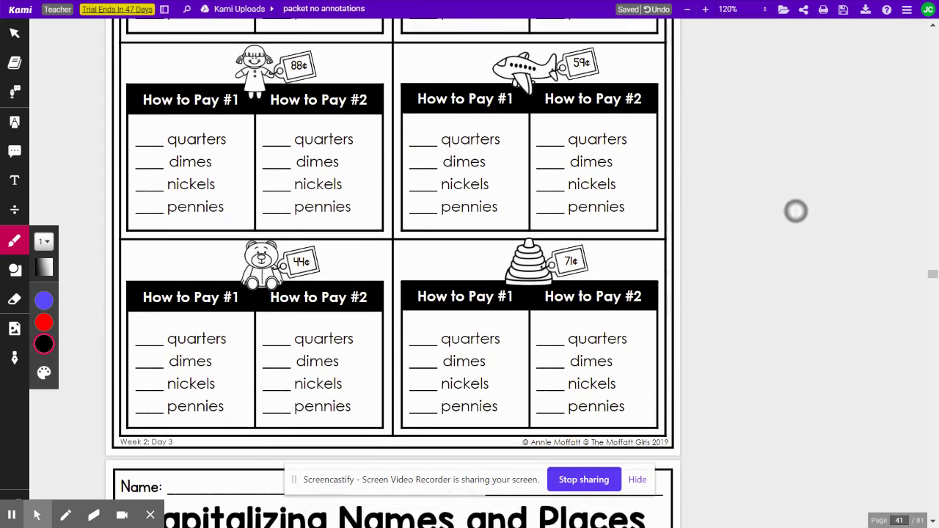
scroll(803, 325, up, 5)
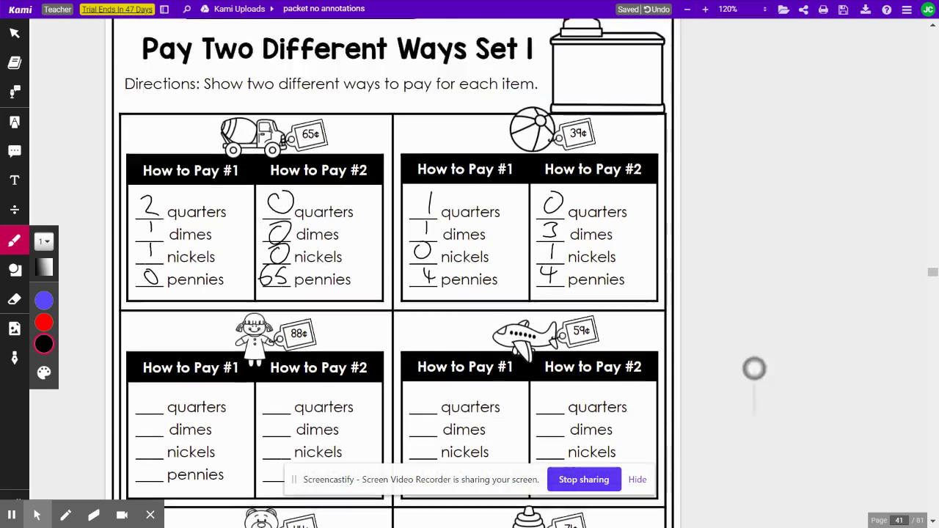
scroll(778, 279, up, 6)
scroll(786, 395, down, 6)
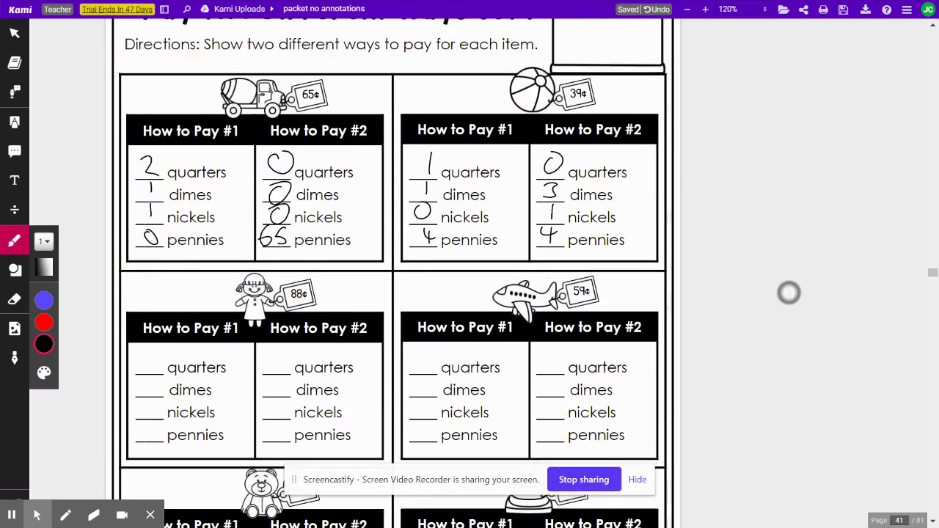
scroll(789, 293, up, 2)
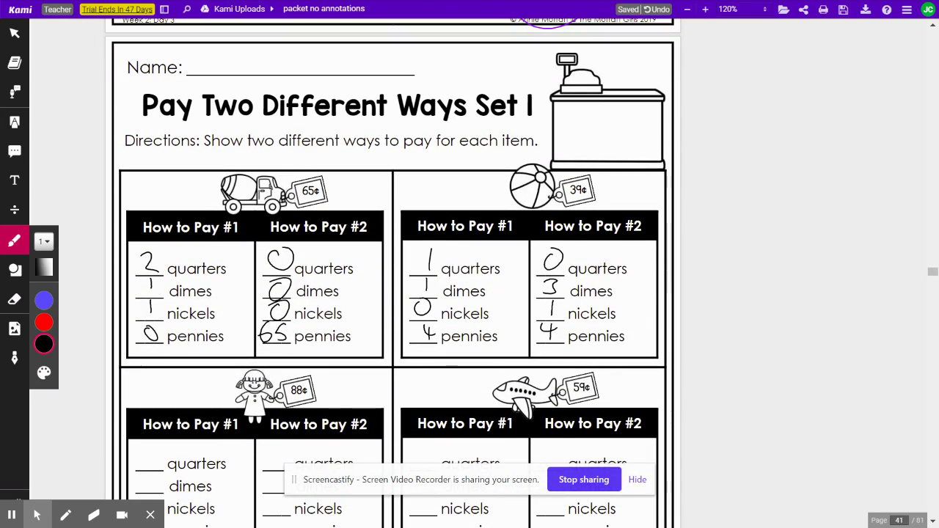
key(F11)
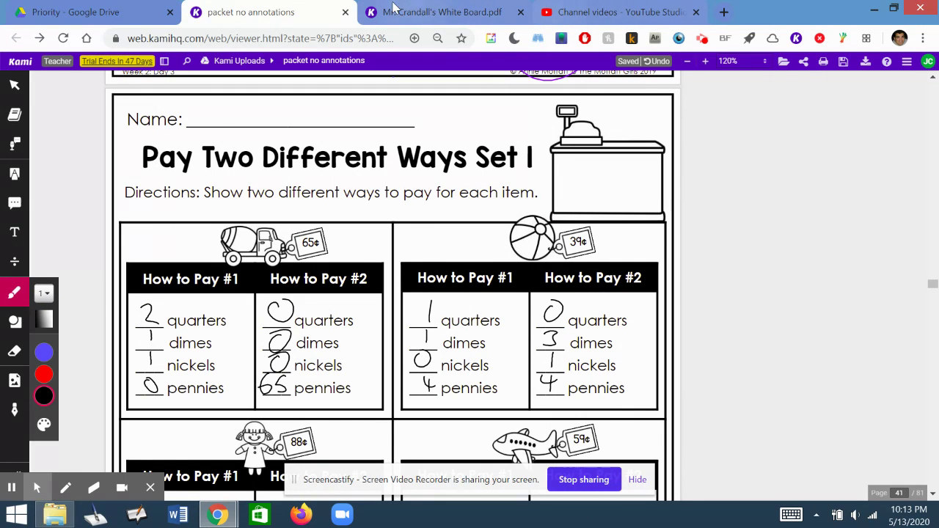